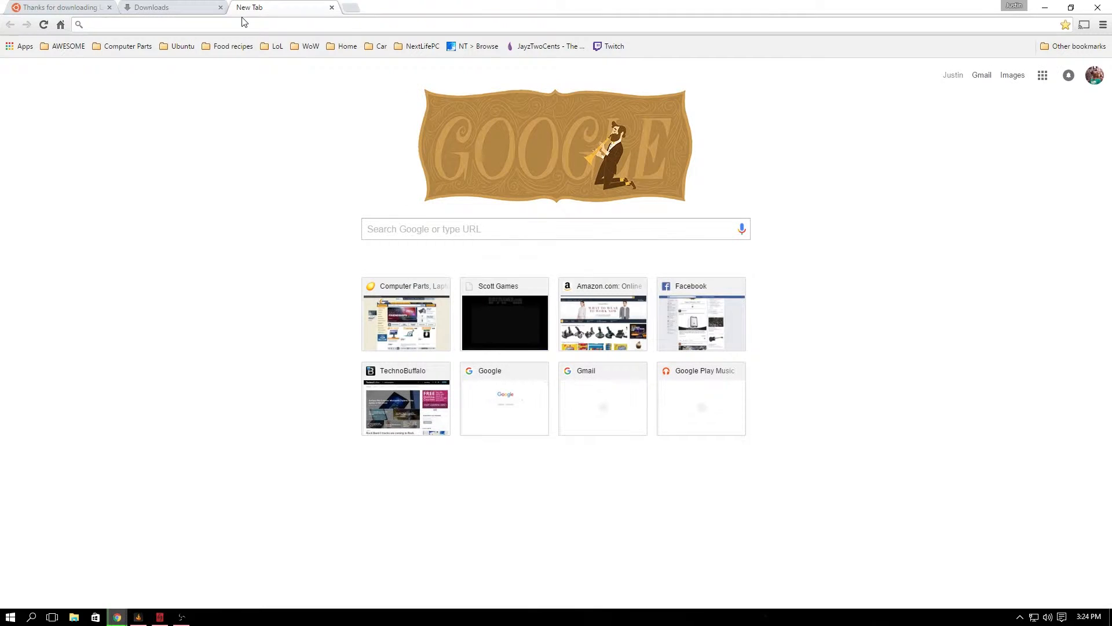
# Step: Search the web for "pendrive" and open the Universal USB Installer page on pendrivelinux.com
pyautogui.write('pen')
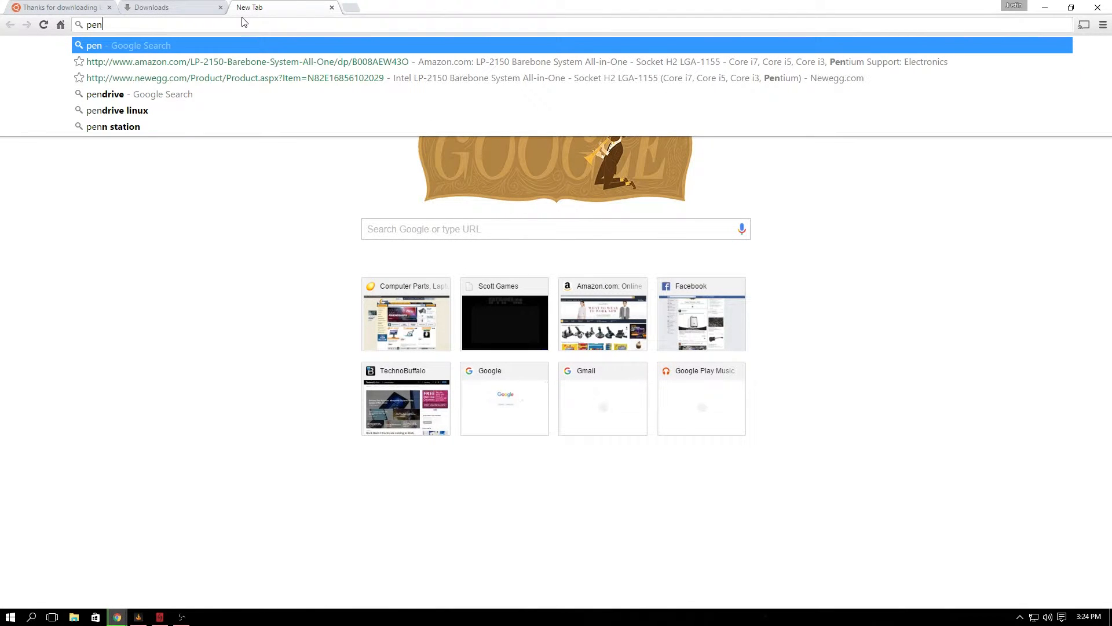
pyautogui.write('drive')
pyautogui.press('Return')
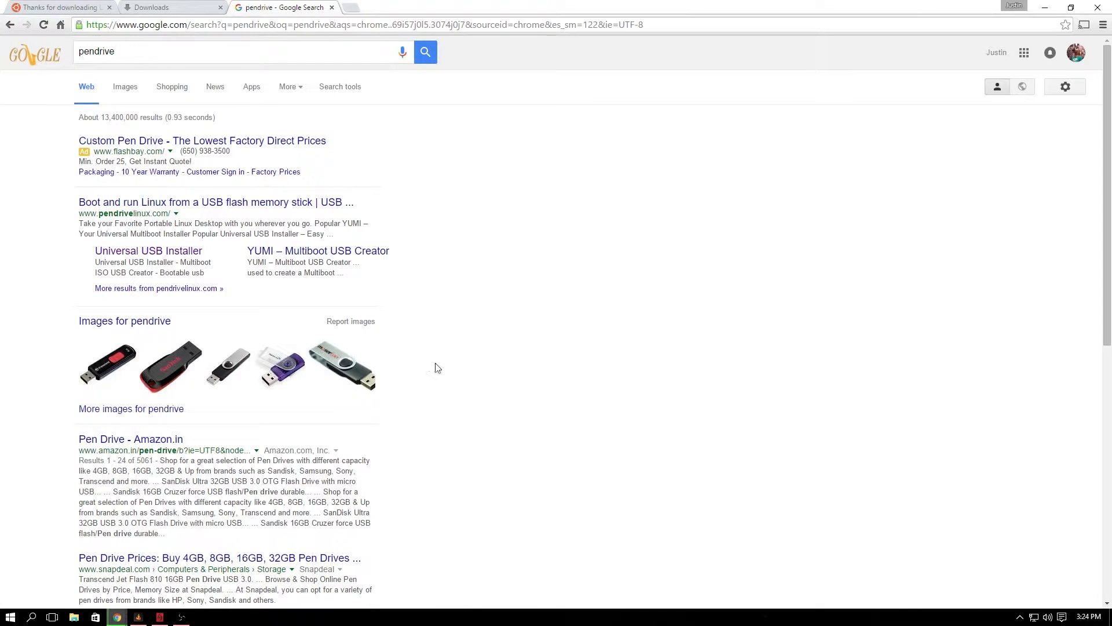
pyautogui.click(148, 251)
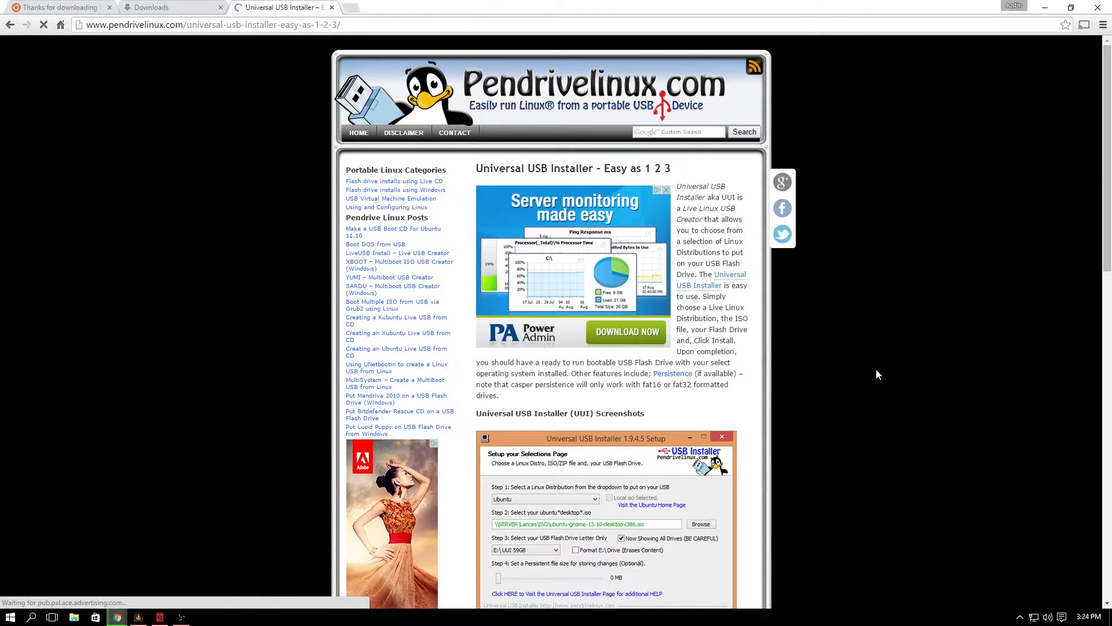
# Step: Download Universal-USB-Installer-1.9.6.2 and save it in the Pictures folder
pyautogui.scroll(-9, 825, 348)
pyautogui.click(599, 346)
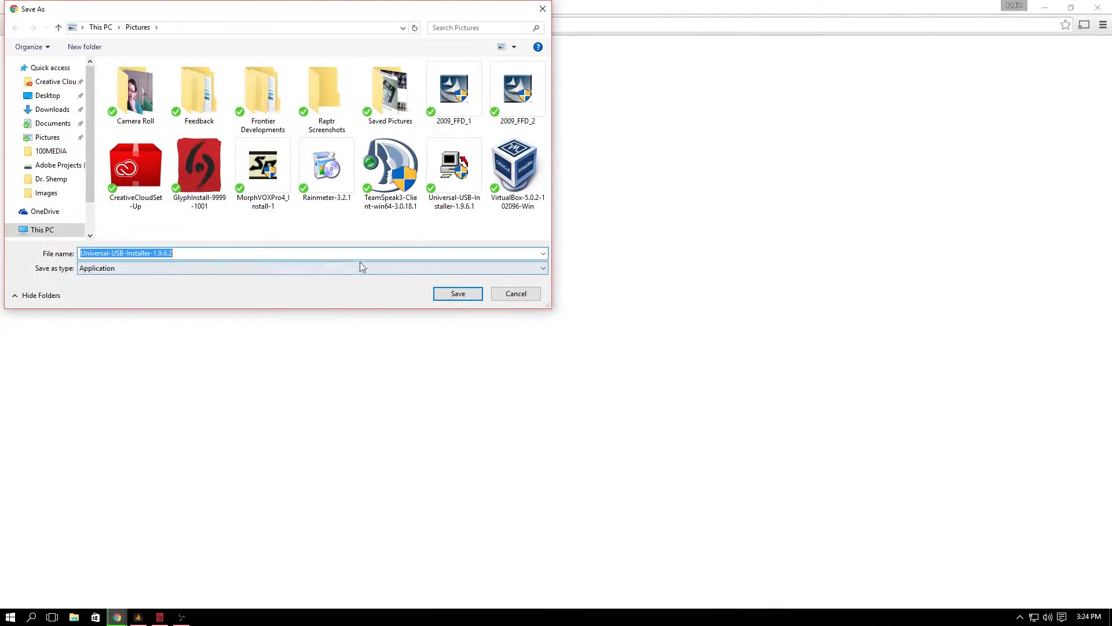
pyautogui.click(468, 296)
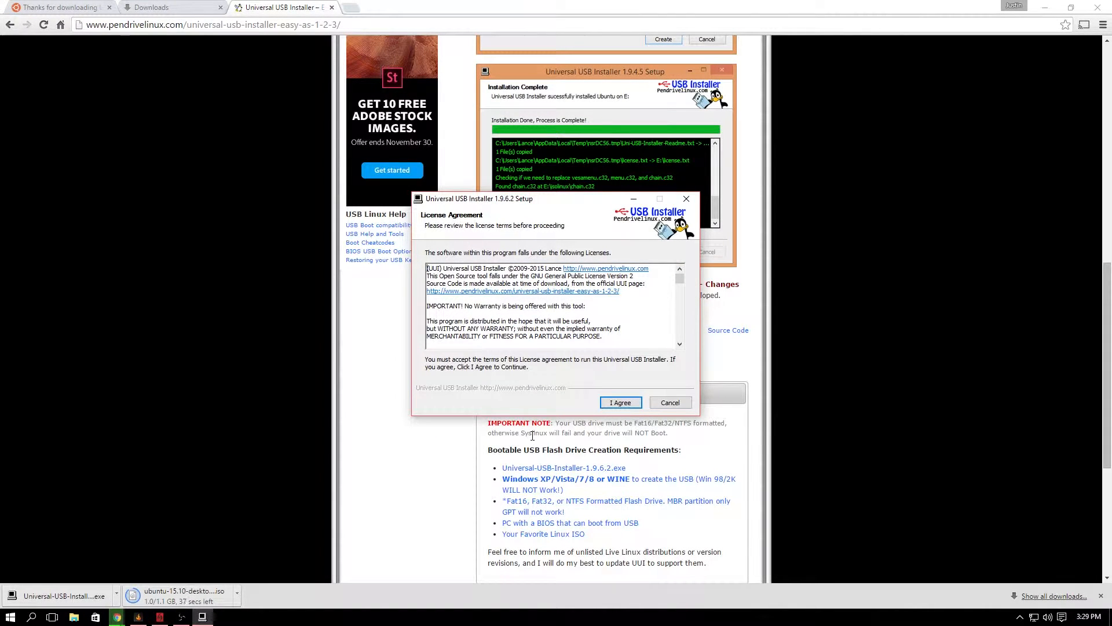
# Step: Accept the Universal USB Installer license agreement and choose Ubuntu as the Linux distribution
pyautogui.click(621, 402)
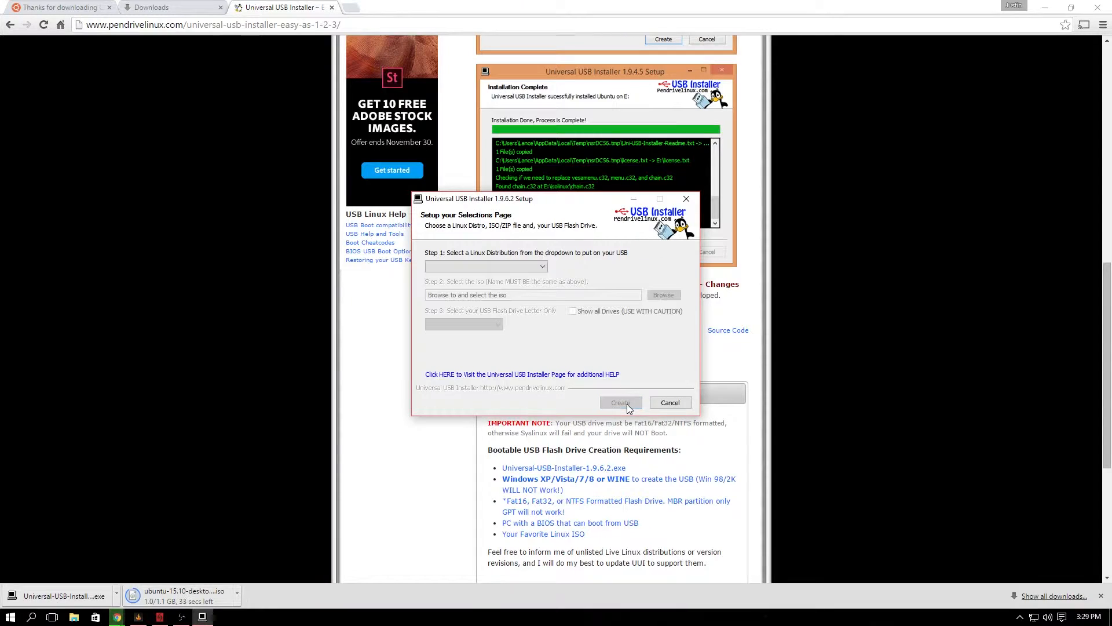
pyautogui.click(527, 272)
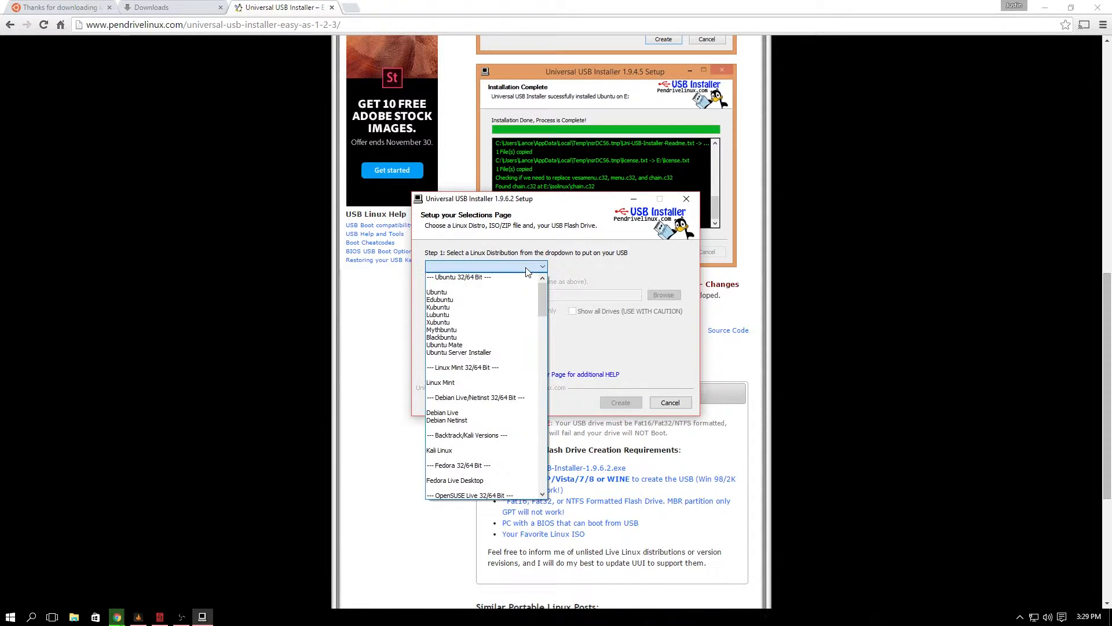
pyautogui.click(461, 291)
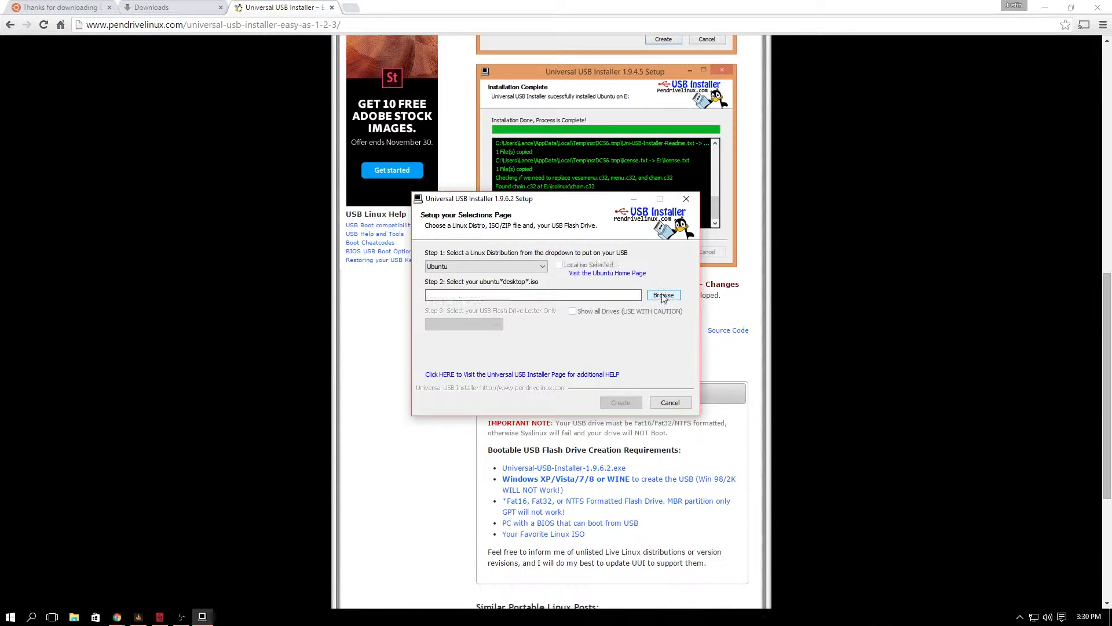
# Step: Select the ubuntu-15.10-desktop-amd64 image from the Downloads folder as the ISO for the USB drive
pyautogui.click(662, 296)
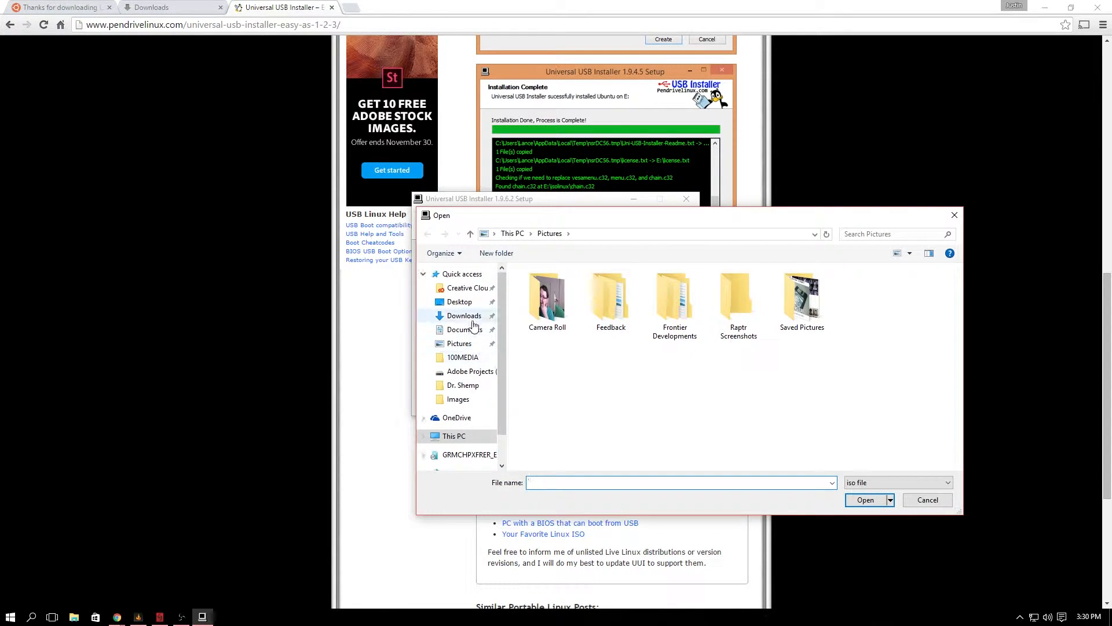
pyautogui.click(471, 317)
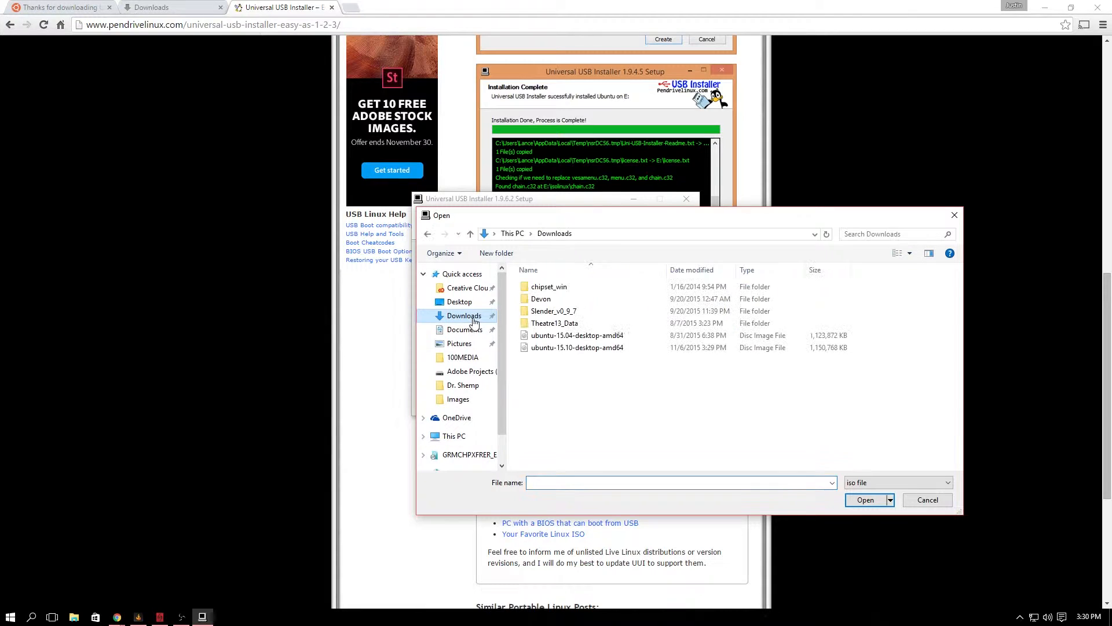
pyautogui.click(589, 348)
pyautogui.click(867, 501)
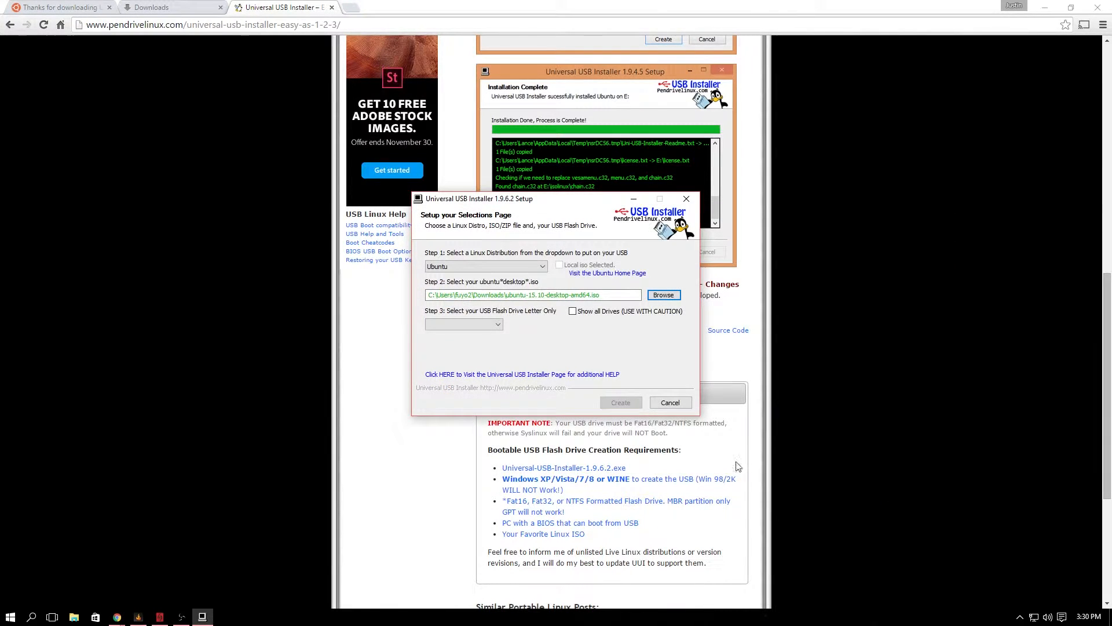
# Step: Create the bootable Ubuntu drive on the F: flash drive with Fat32 formatting, and close the installer once it is done
pyautogui.click(481, 323)
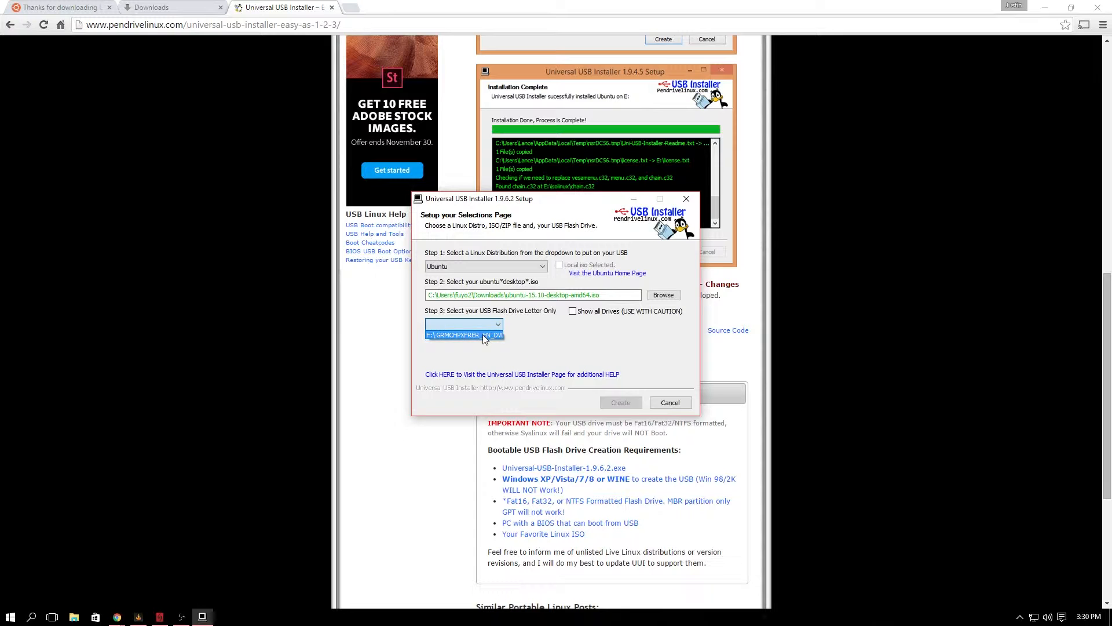
pyautogui.click(482, 335)
pyautogui.click(520, 324)
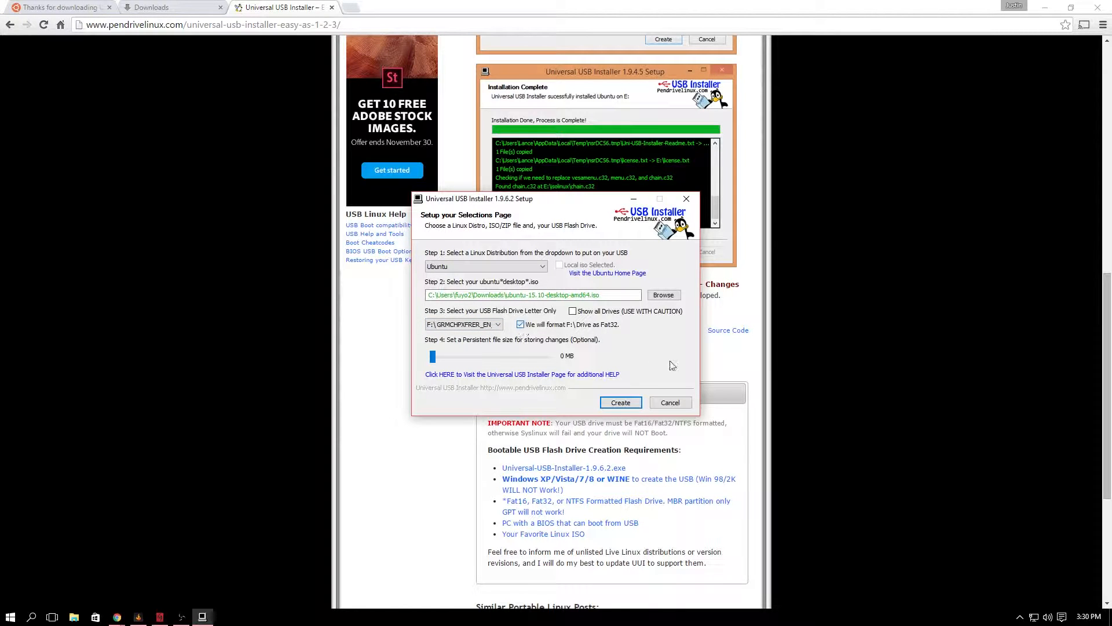
pyautogui.click(621, 403)
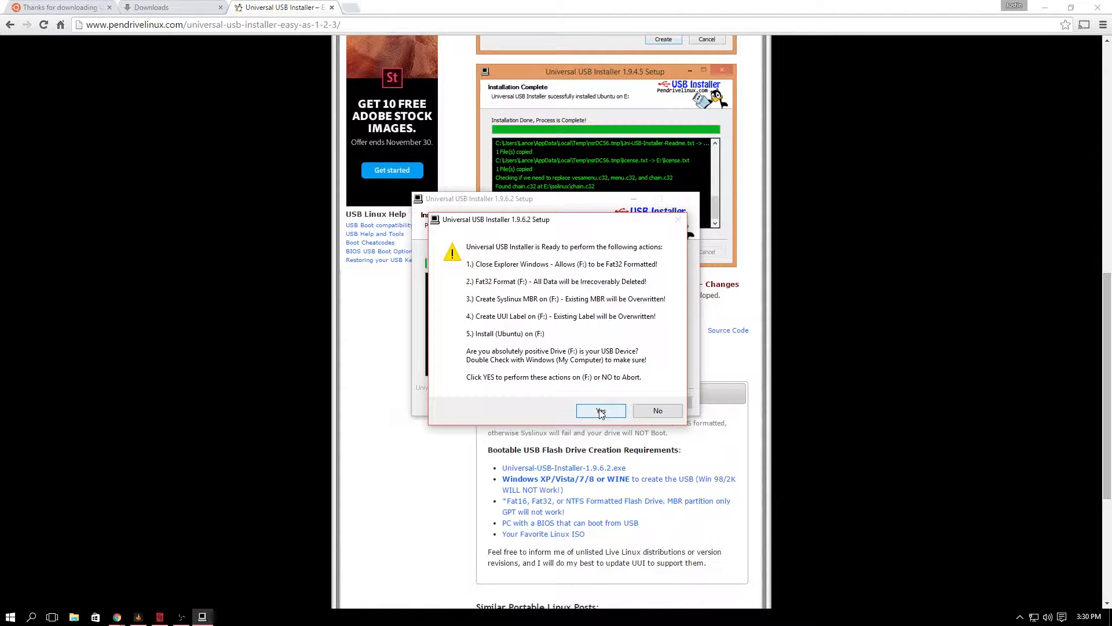
pyautogui.click(601, 412)
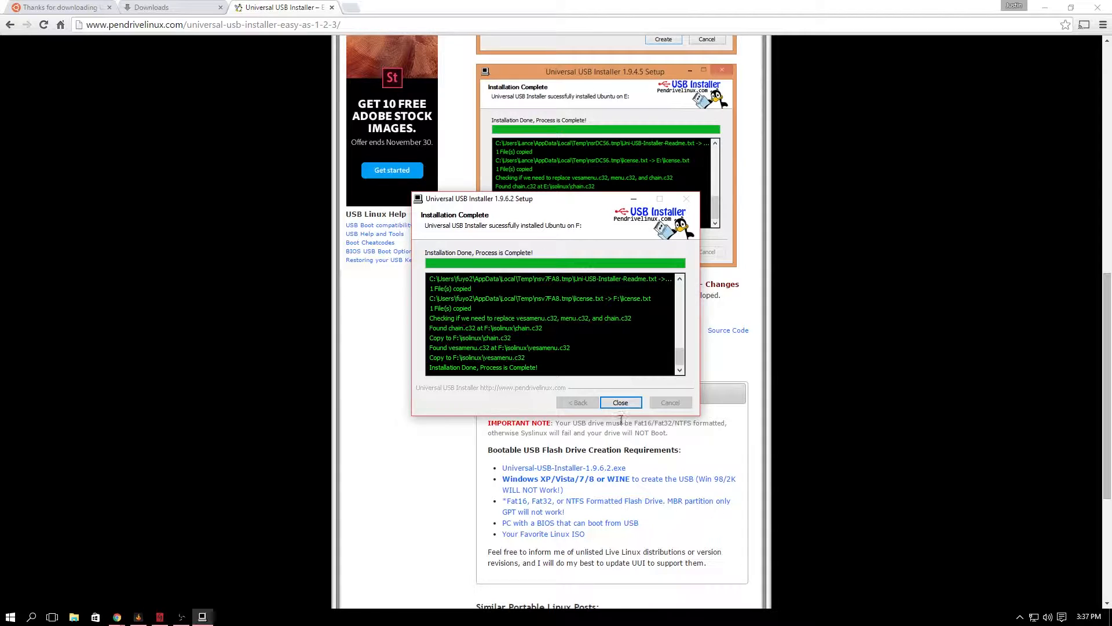
pyautogui.click(621, 402)
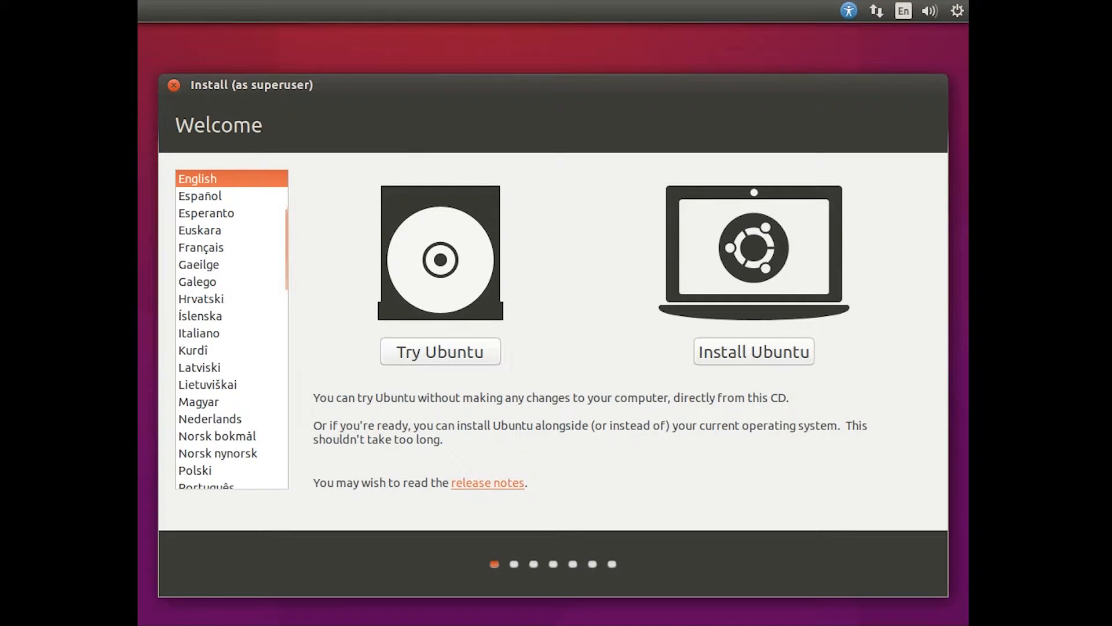
# Step: Start the Ubuntu installation with the option to erase Ubuntu 15.10 and reinstall, and confirm writing the changes to disk
pyautogui.click(779, 354)
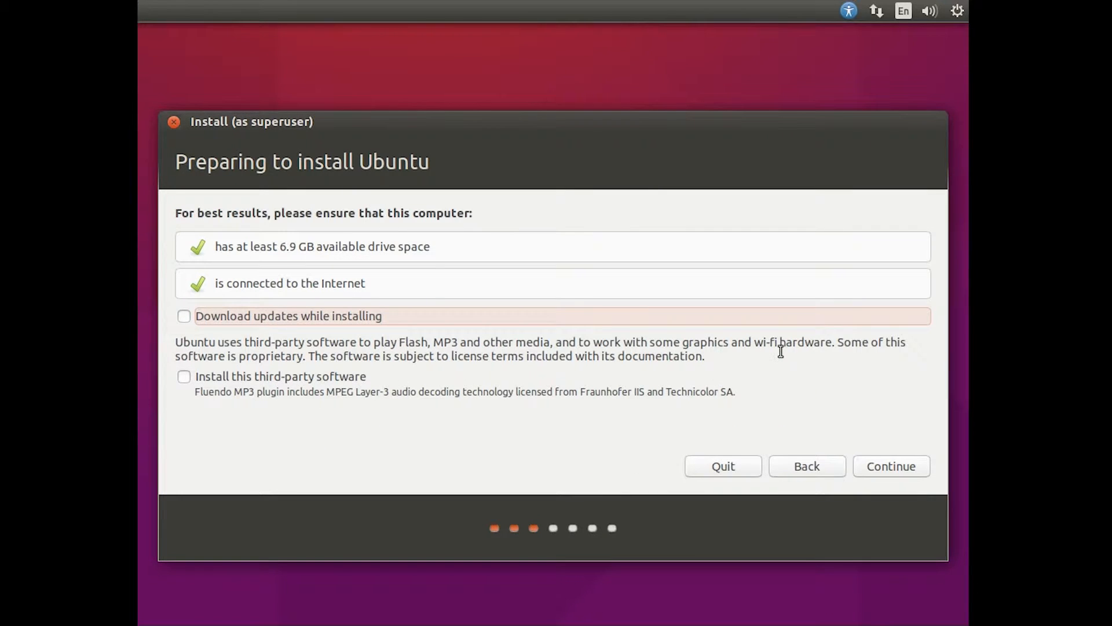
pyautogui.click(887, 467)
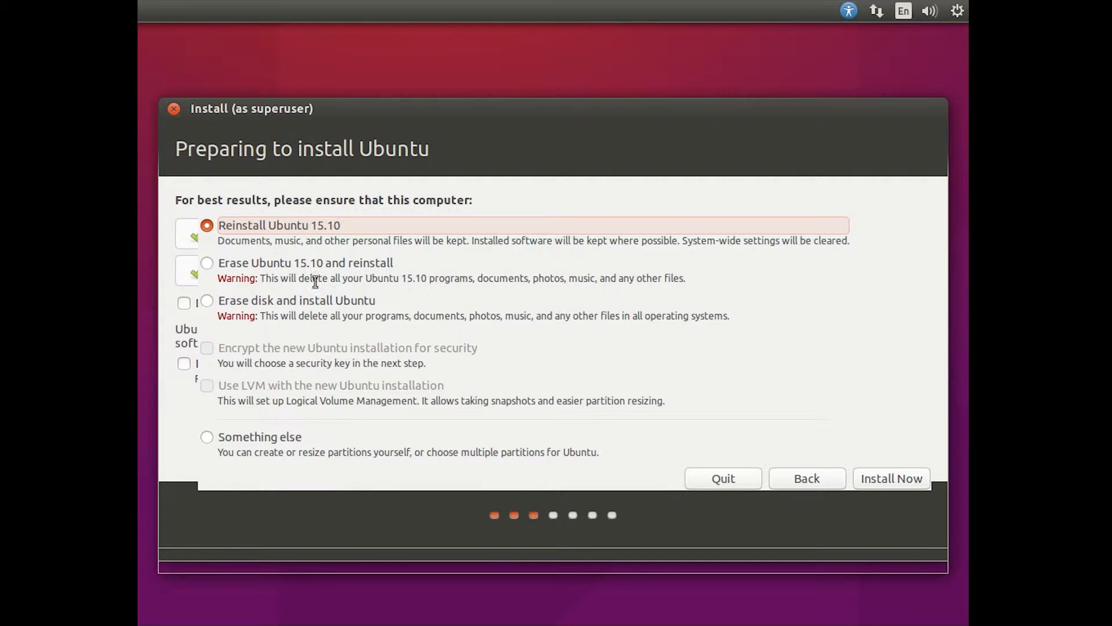
pyautogui.click(207, 265)
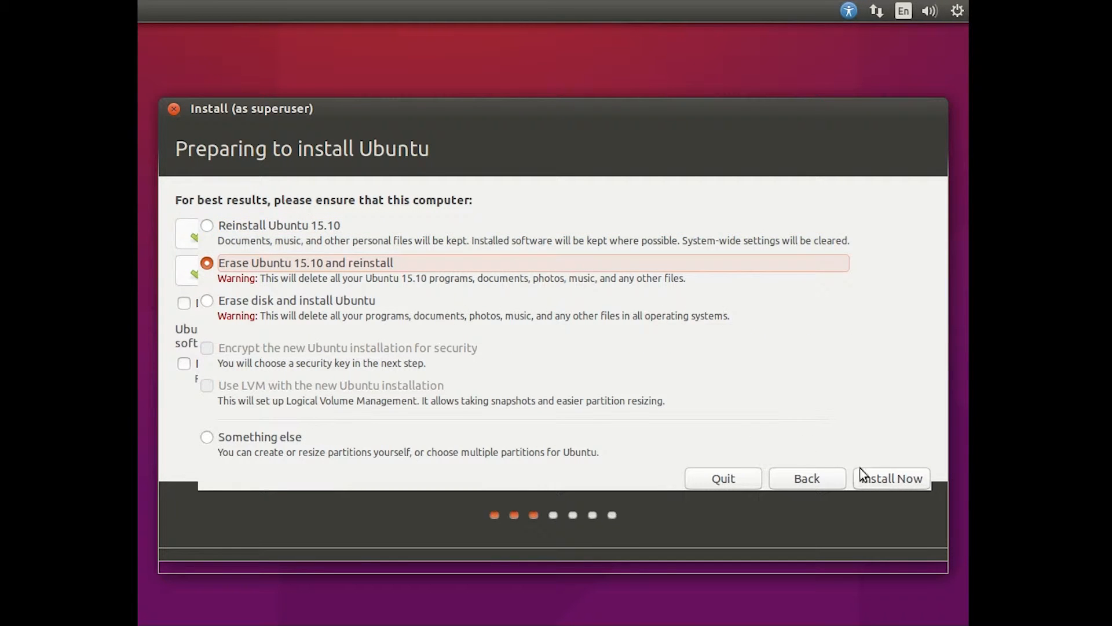
pyautogui.click(885, 482)
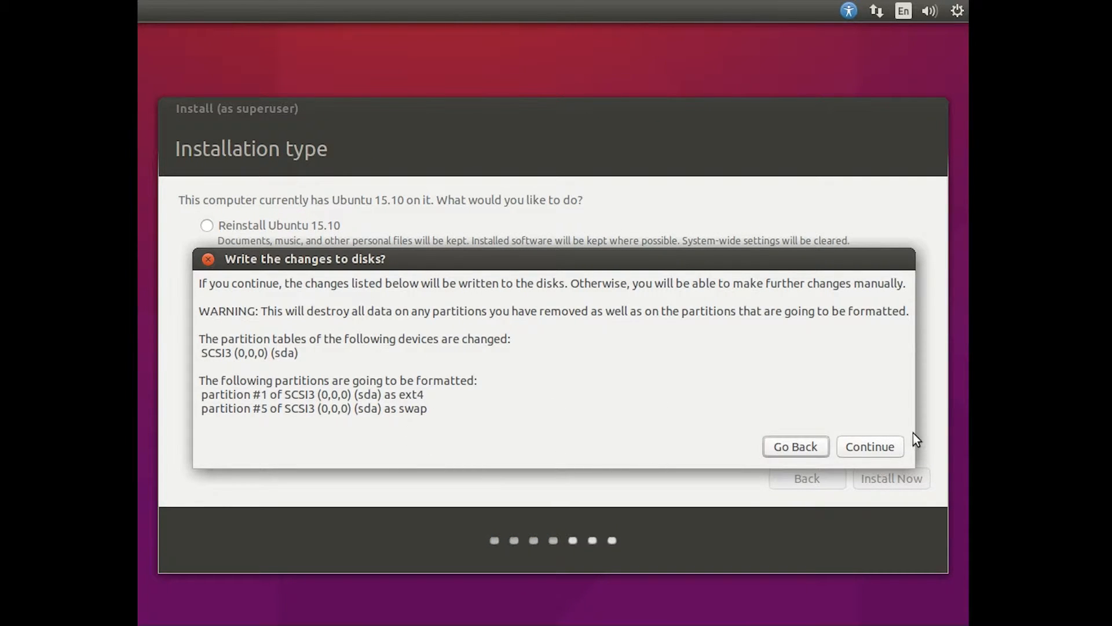
pyautogui.click(869, 445)
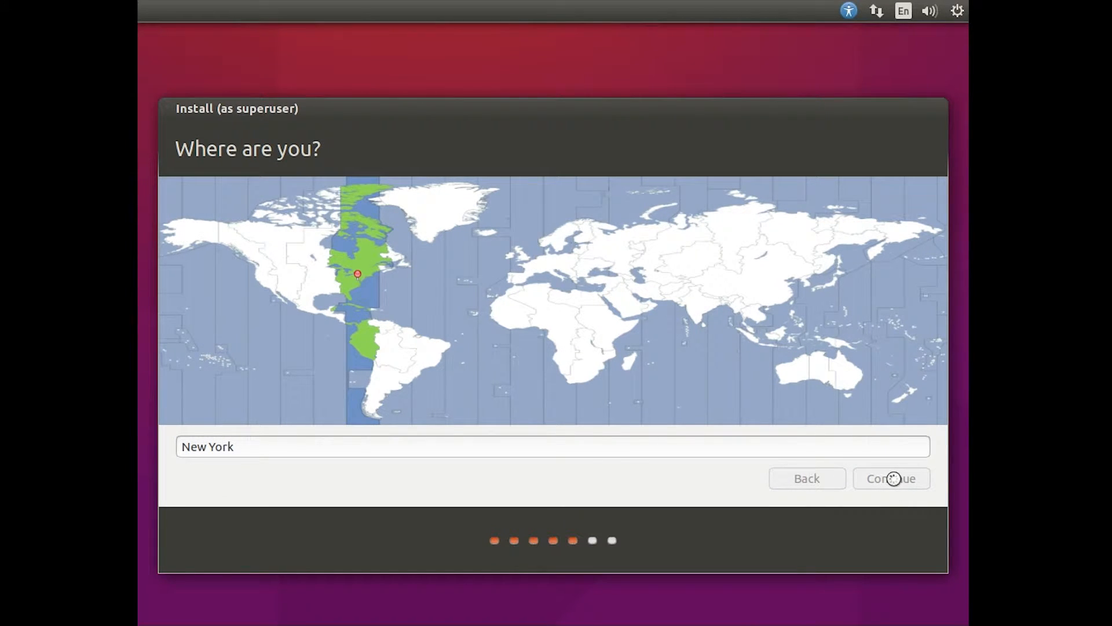
# Step: Accept the New York location and English (US) keyboard layout, and enter the account holder's name
pyautogui.click(893, 479)
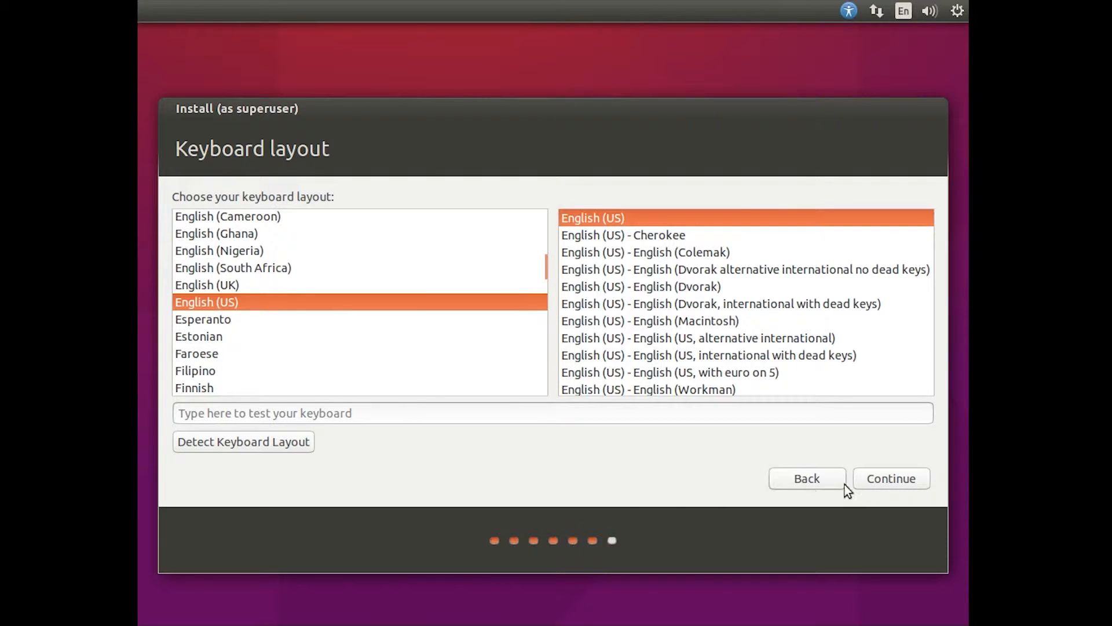
pyautogui.click(886, 477)
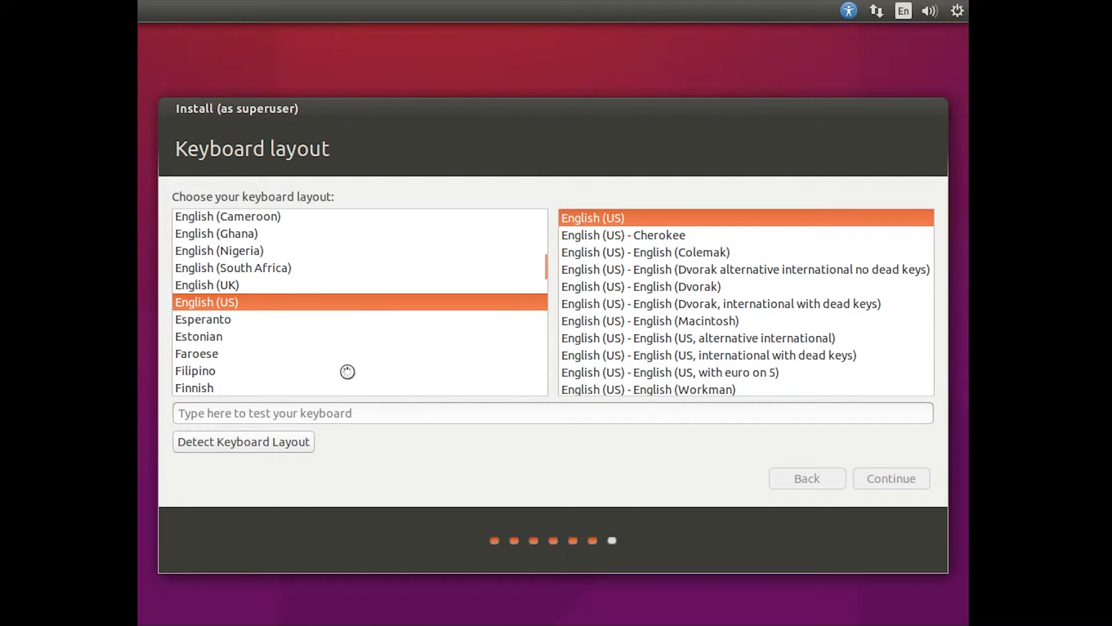
pyautogui.write('Ju')
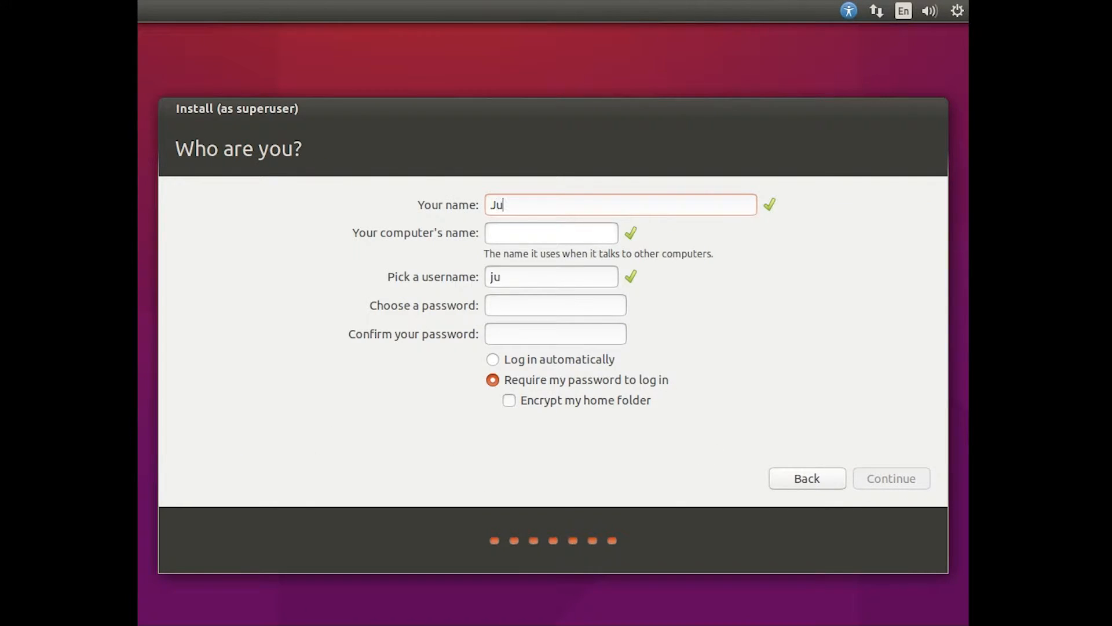
pyautogui.write('stin')
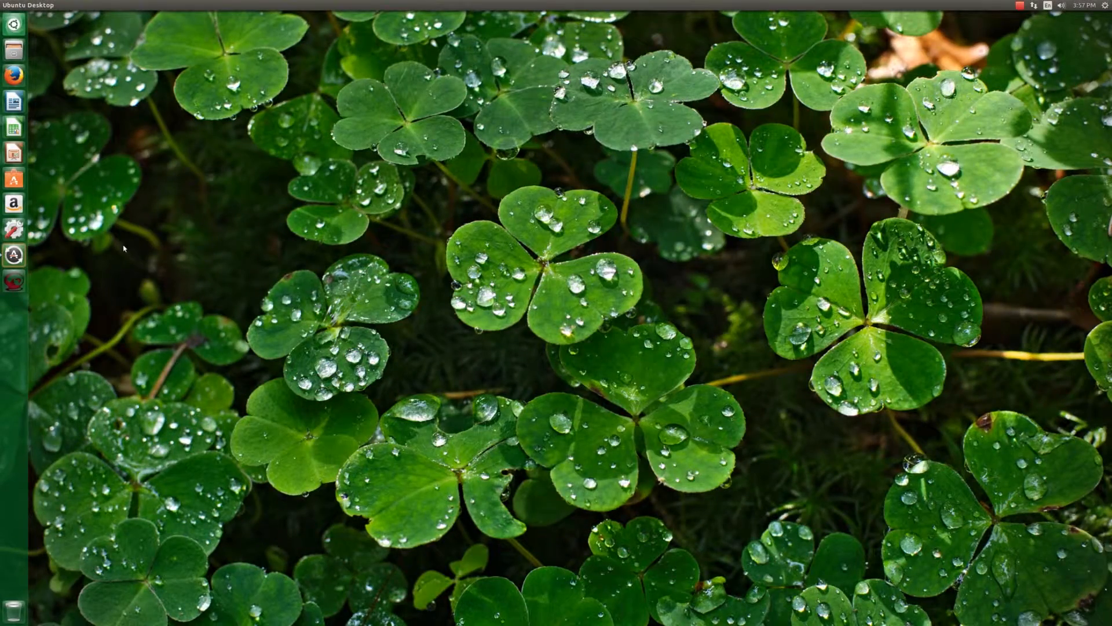
# Step: Start installing the available Ubuntu 15.10 updates from Software Updater and authenticate the installation
pyautogui.click(17, 256)
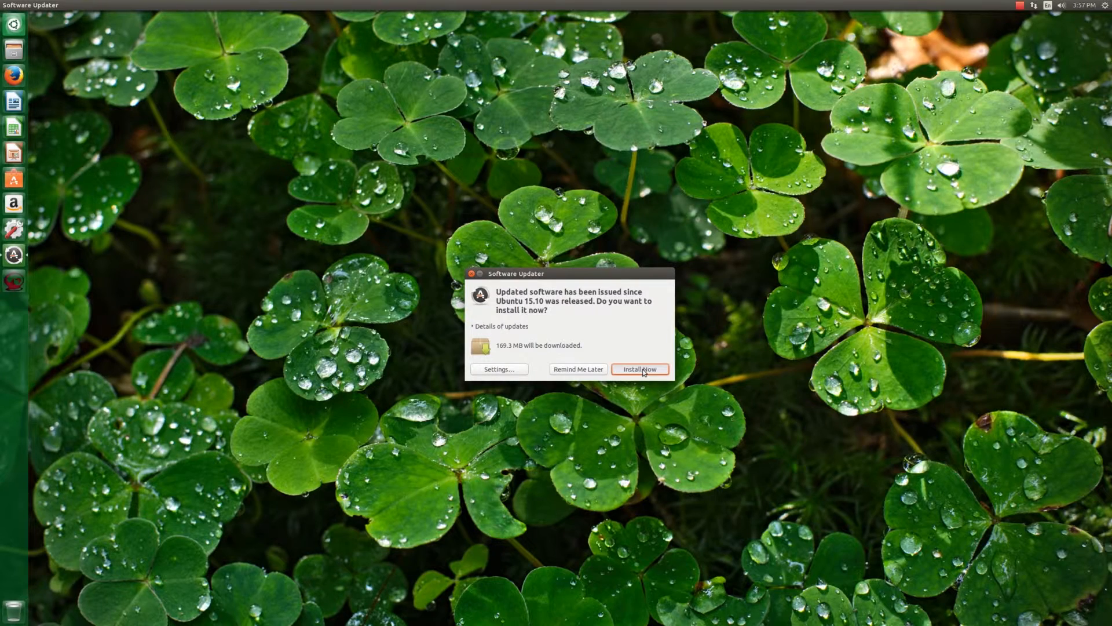
pyautogui.click(642, 370)
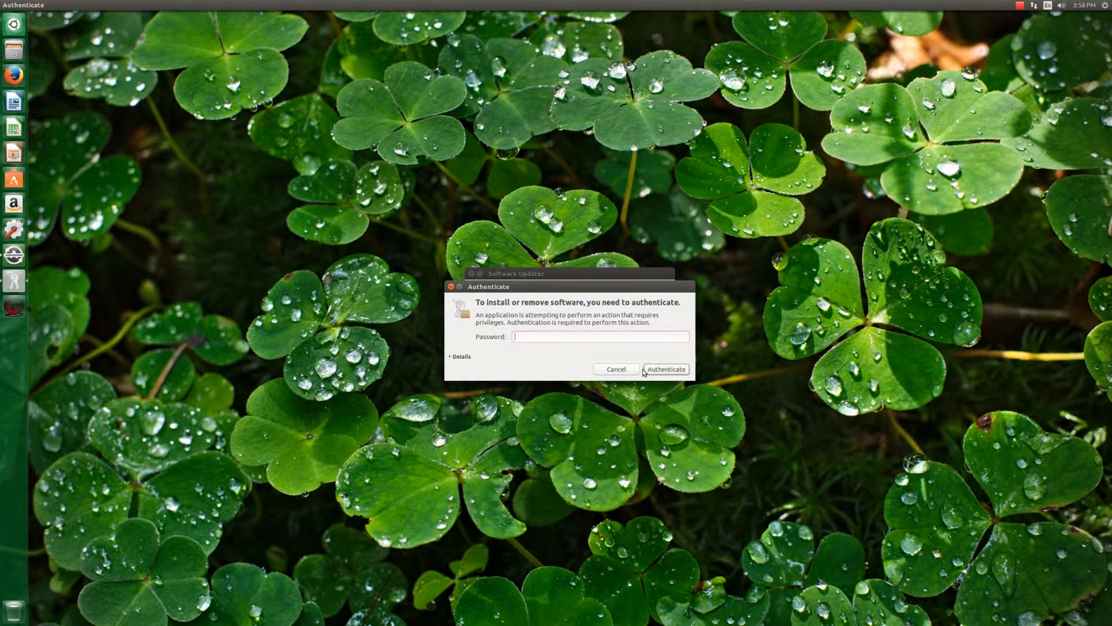
pyautogui.click(644, 369)
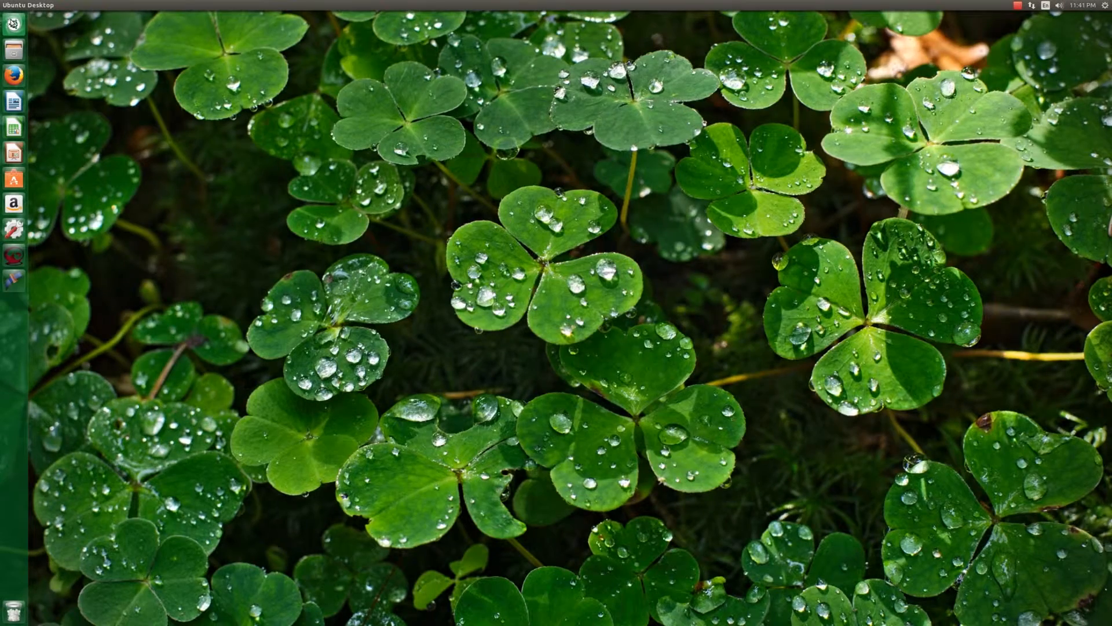
# Step: Search the Dash for "addi" and open Additional Drivers, moving its window slightly higher on the desktop
pyautogui.click(14, 24)
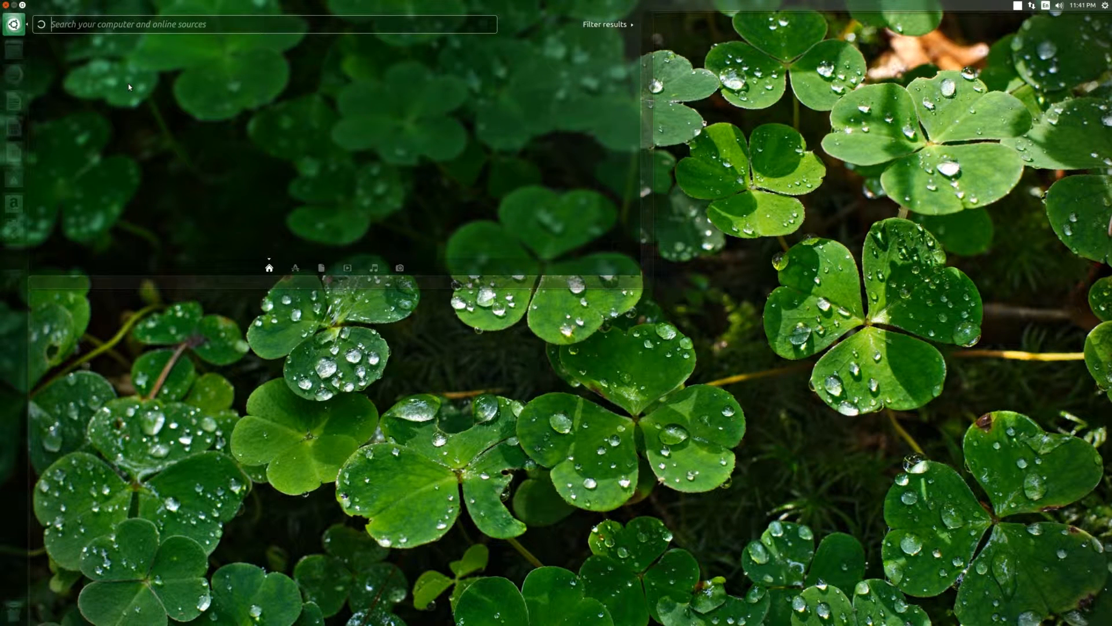
pyautogui.write('addi')
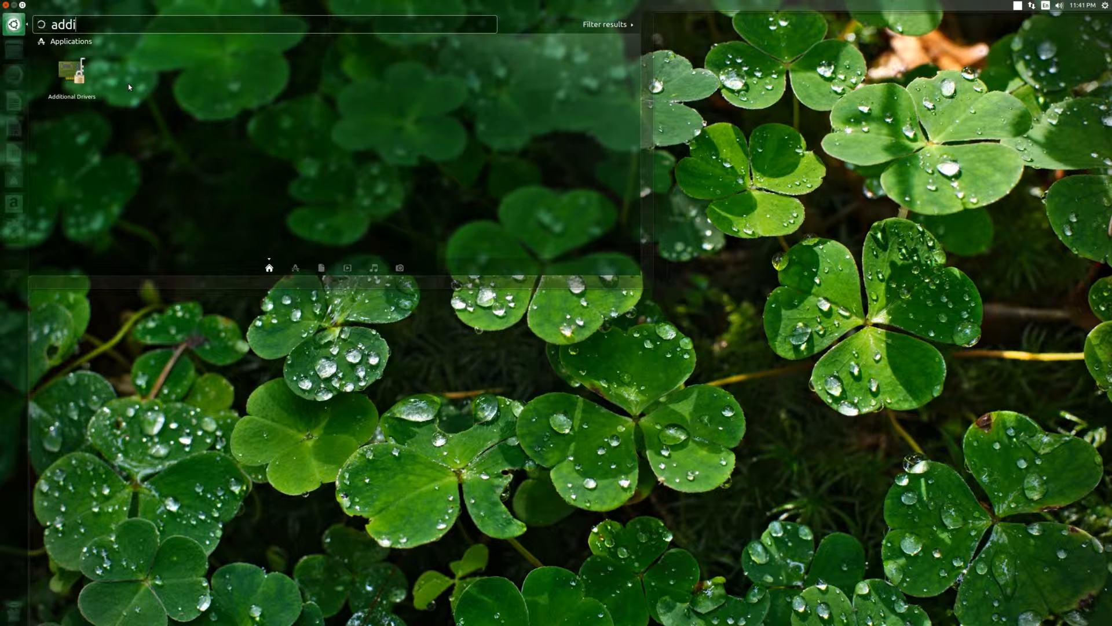
pyautogui.click(70, 83)
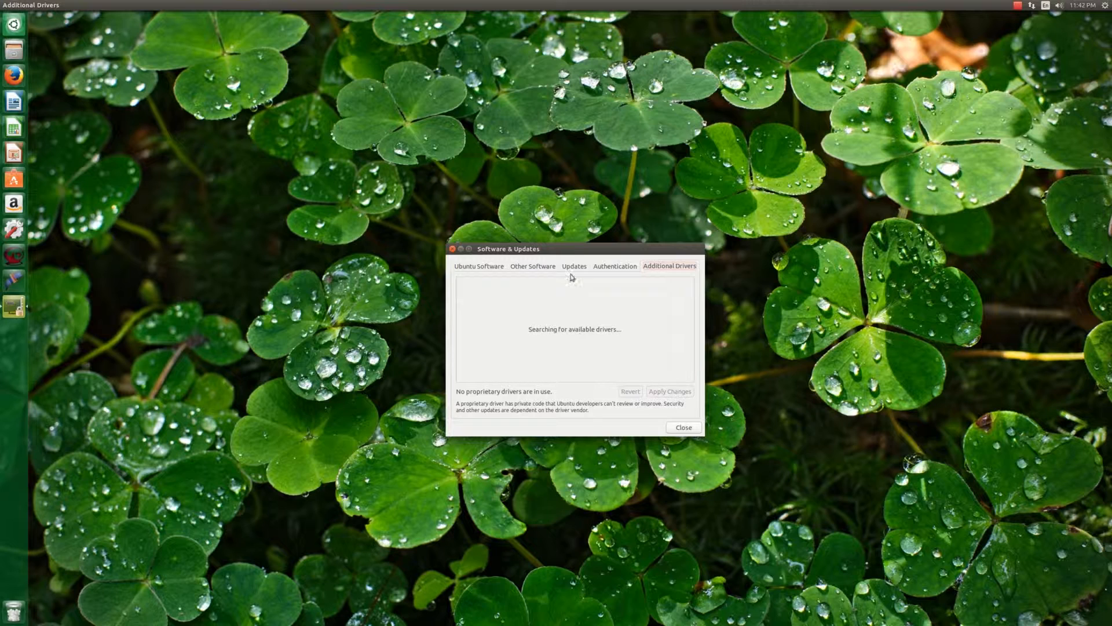
pyautogui.moveTo(566, 249); pyautogui.dragTo(549, 215)
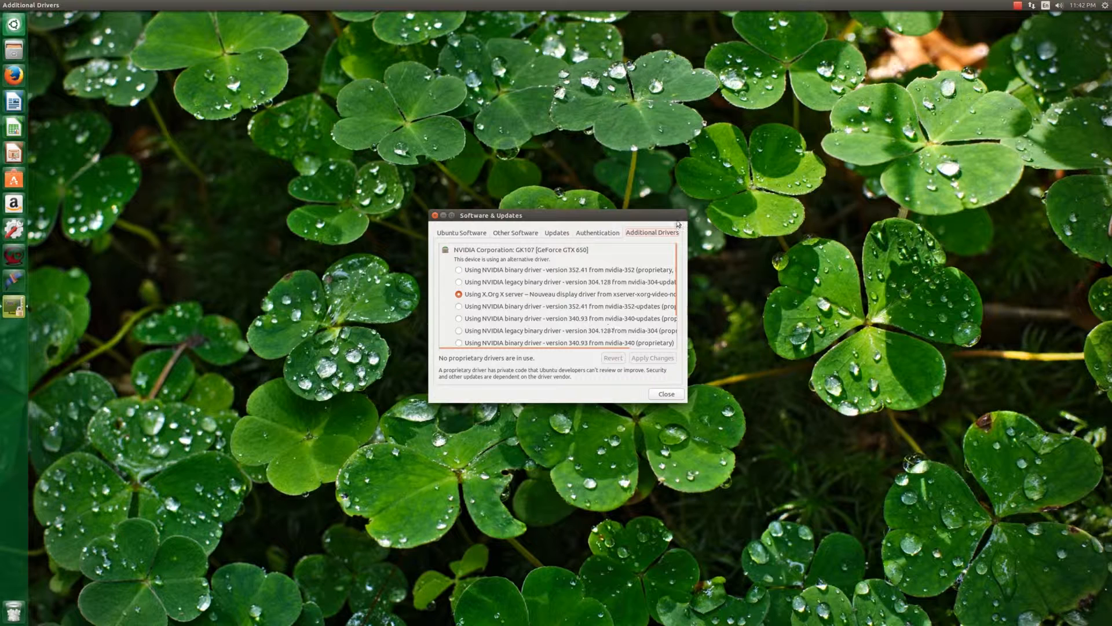
# Step: Select the processor microcode firmware for Intel CPUs from intel-microcode for the unknown device
pyautogui.hscroll(1, 588, 283)
pyautogui.scroll(-1, 589, 282)
pyautogui.scroll(-2, 588, 284)
pyautogui.hscroll(-1, 588, 284)
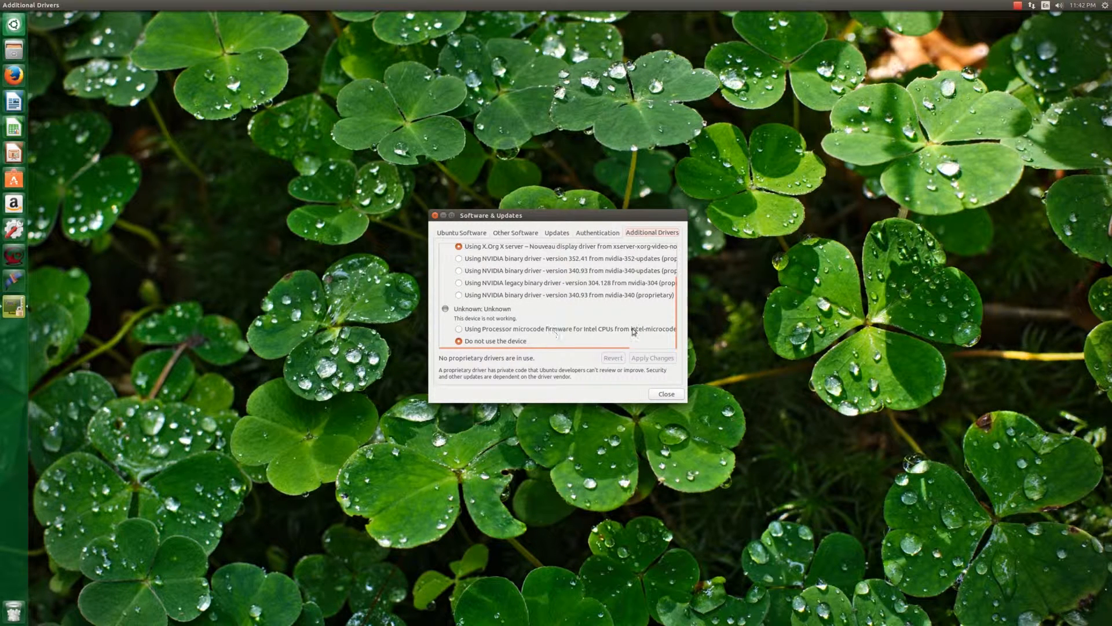
pyautogui.click(501, 330)
# Step: Examine the alternative drivers offered for the NVIDIA GeForce GTX 650, including their full descriptions
pyautogui.scroll(2, 594, 312)
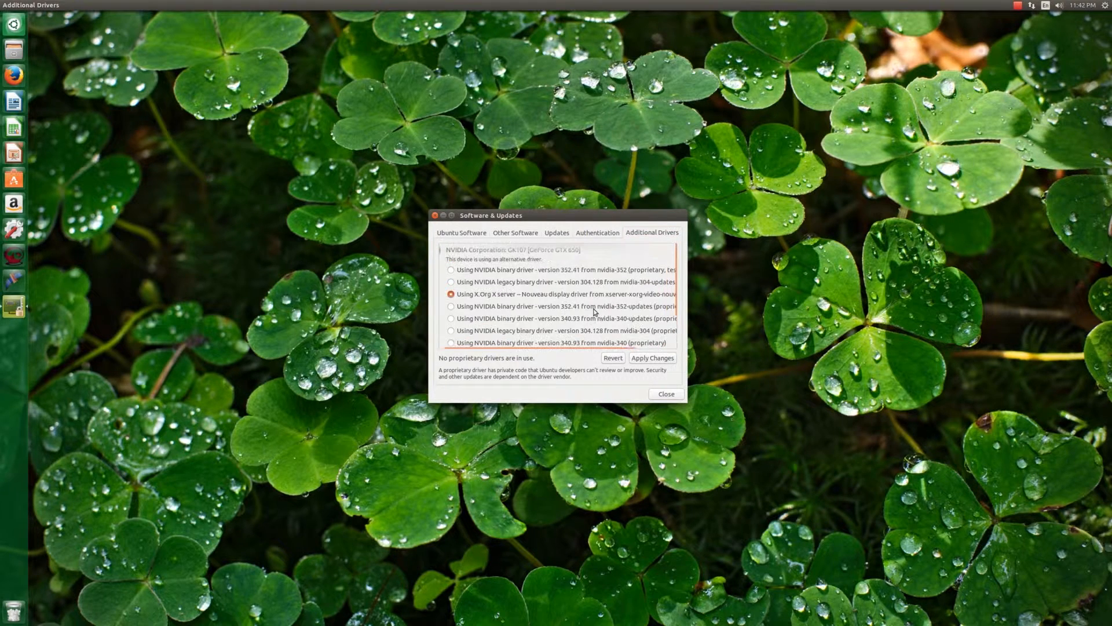
pyautogui.hscroll(2, 595, 312)
pyautogui.scroll(-1, 594, 313)
pyautogui.hscroll(-3, 594, 313)
pyautogui.scroll(2, 595, 313)
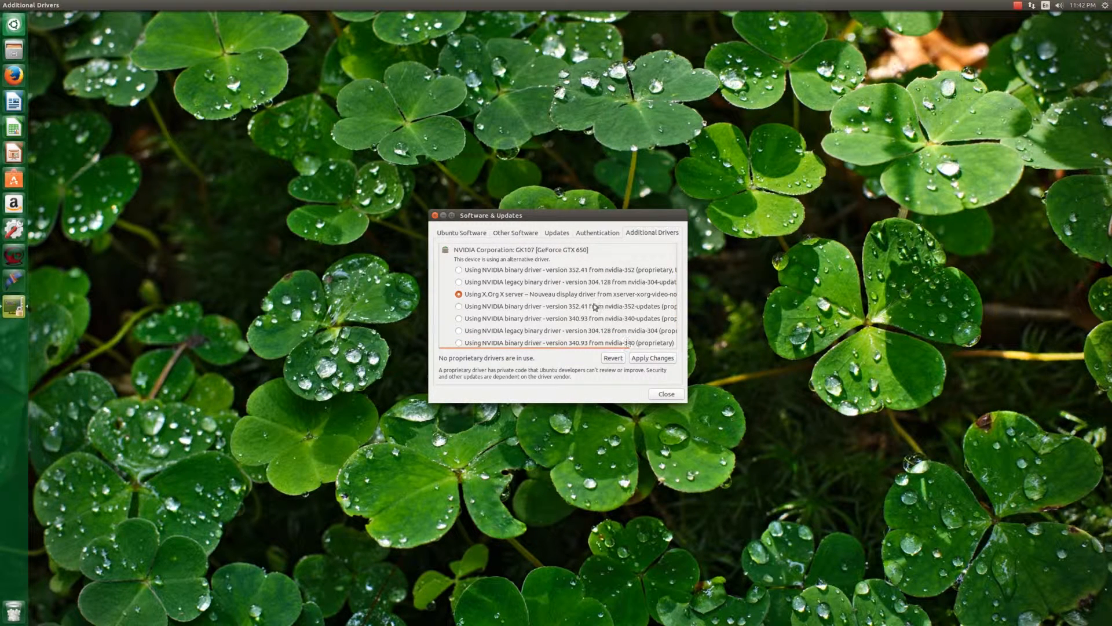
pyautogui.scroll(-2, 589, 300)
pyautogui.scroll(2, 589, 299)
pyautogui.hscroll(1, 589, 299)
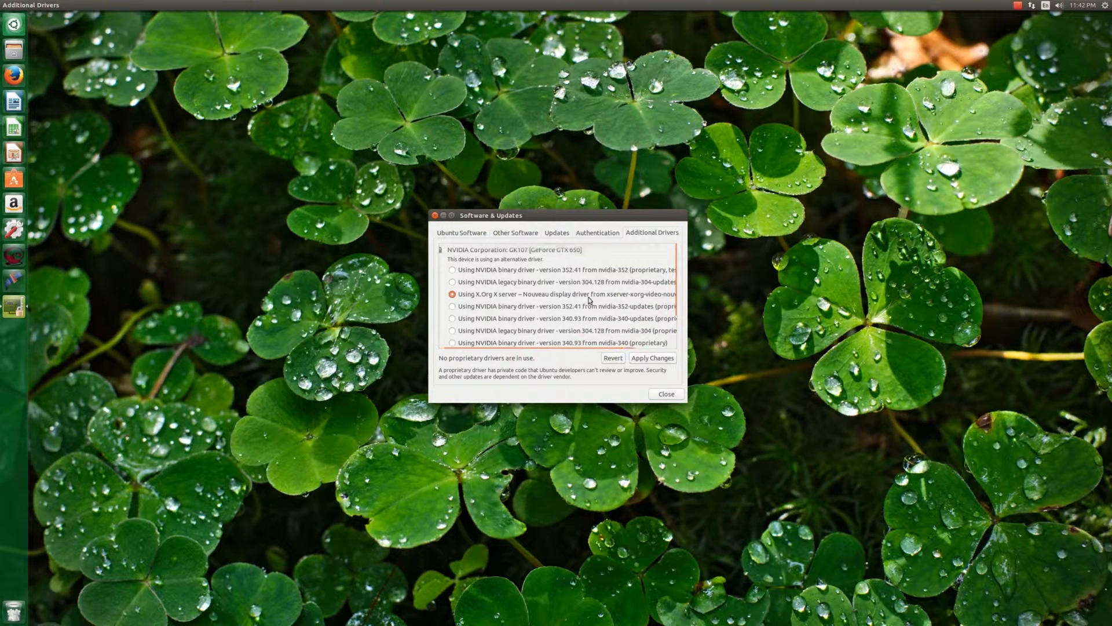
# Step: Apply the driver changes and authenticate them with the account password
pyautogui.click(651, 358)
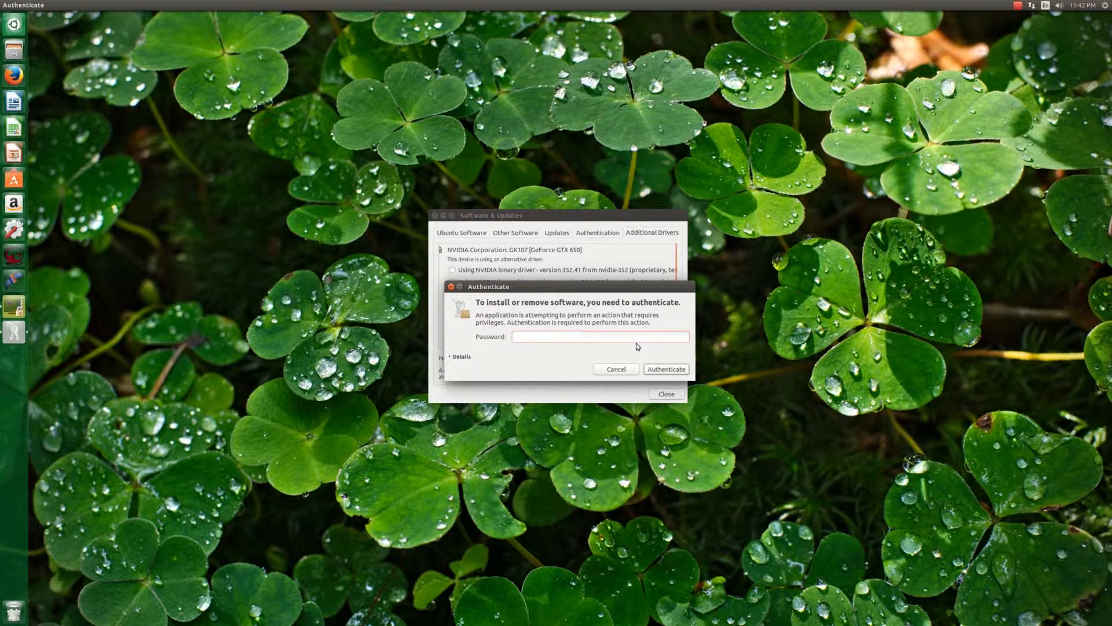
pyautogui.press('Return')
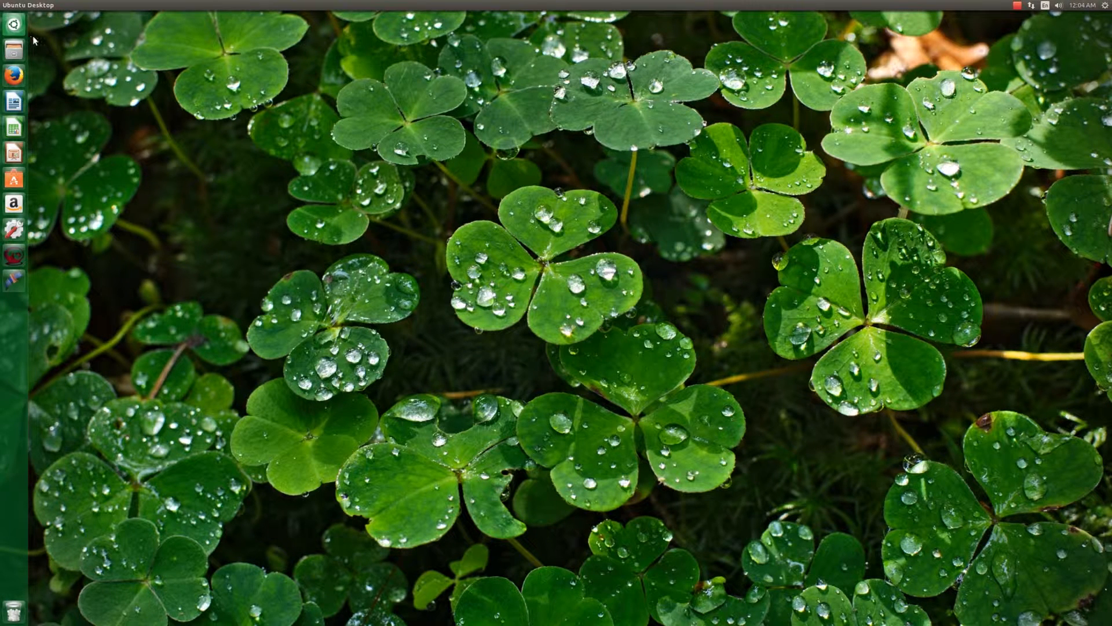
# Step: Open a terminal, run "sudo apt-get install chromium-browser", and enter the account password for sudo
pyautogui.hotkey('ctrl', 'alt', 't')
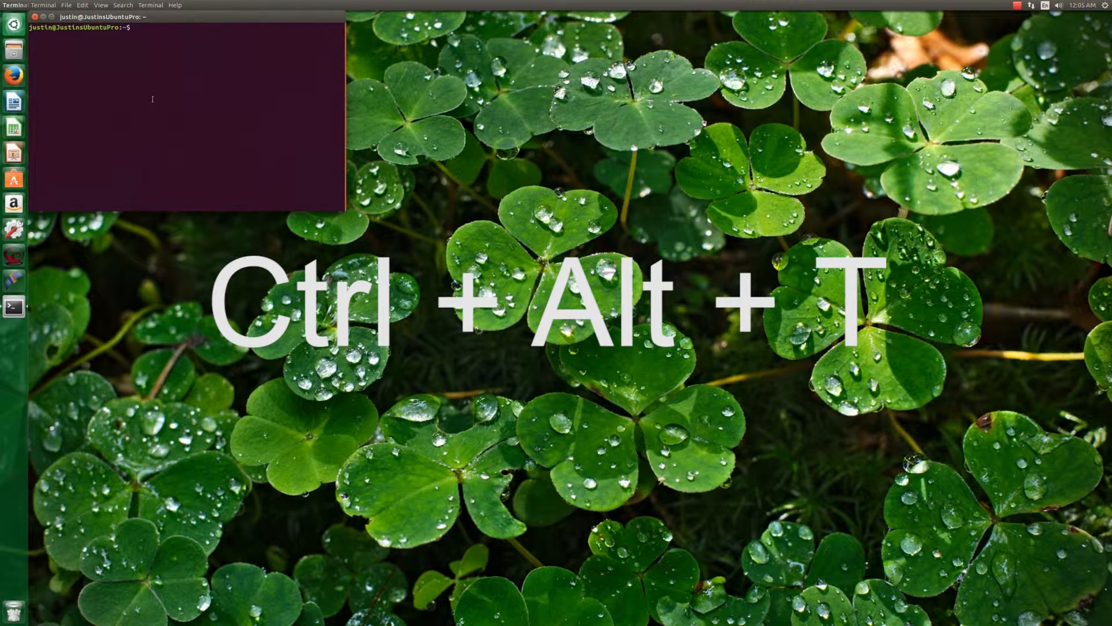
pyautogui.write('sudo')
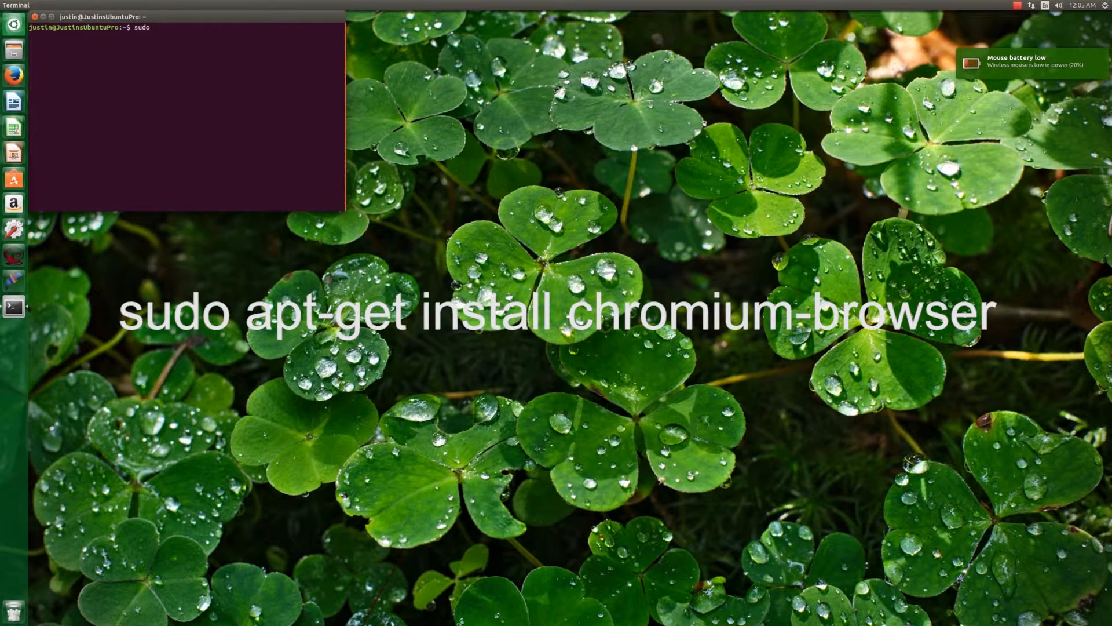
pyautogui.write(' apt-get install chromium-browse')
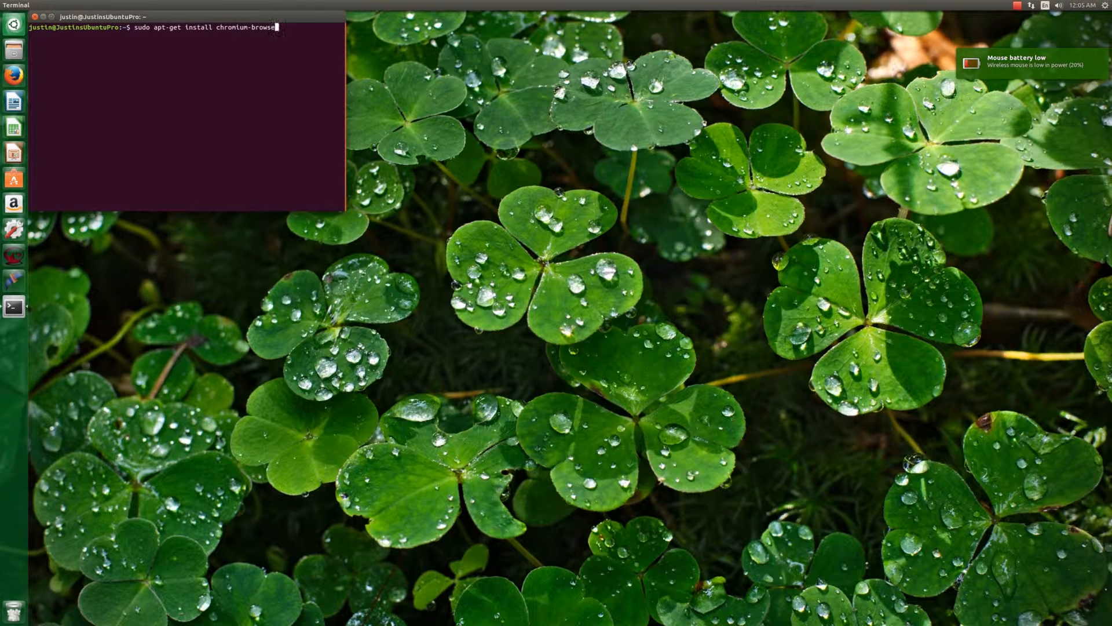
pyautogui.write('r')
pyautogui.press('Return')
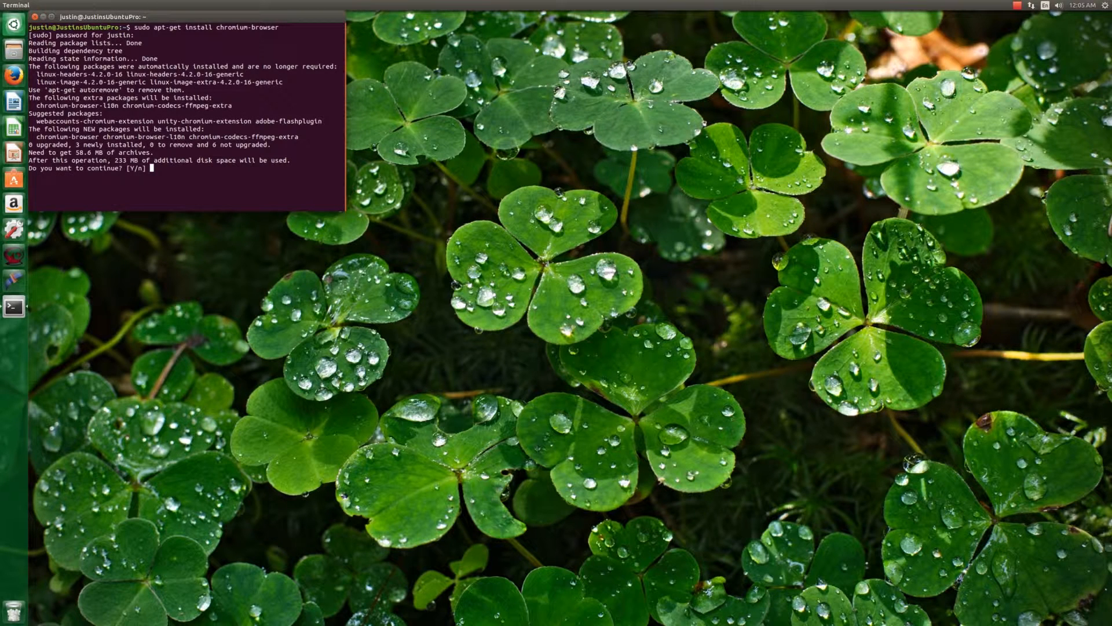
# Step: Confirm the Chromium package installation with "y" and exit the terminal once it is done
pyautogui.write('y')
pyautogui.press('Return')
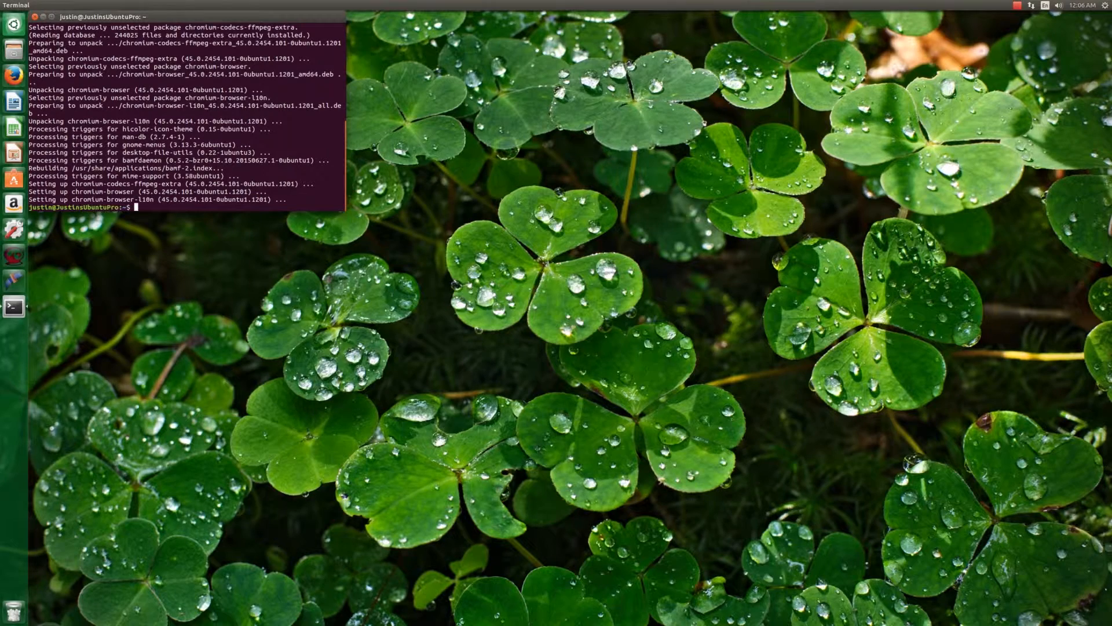
pyautogui.write('exit')
pyautogui.press('Return')
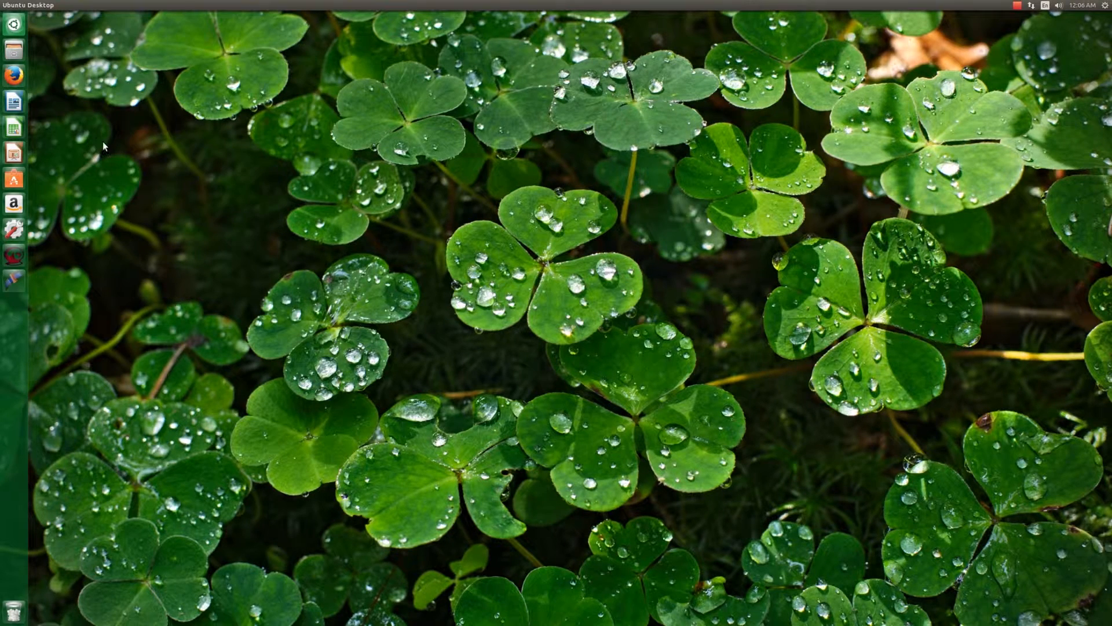
# Step: Search the Dash for "chrom", add Chromium Web Browser to the launcher above Firefox, and remove Firefox from the launcher
pyautogui.click(18, 22)
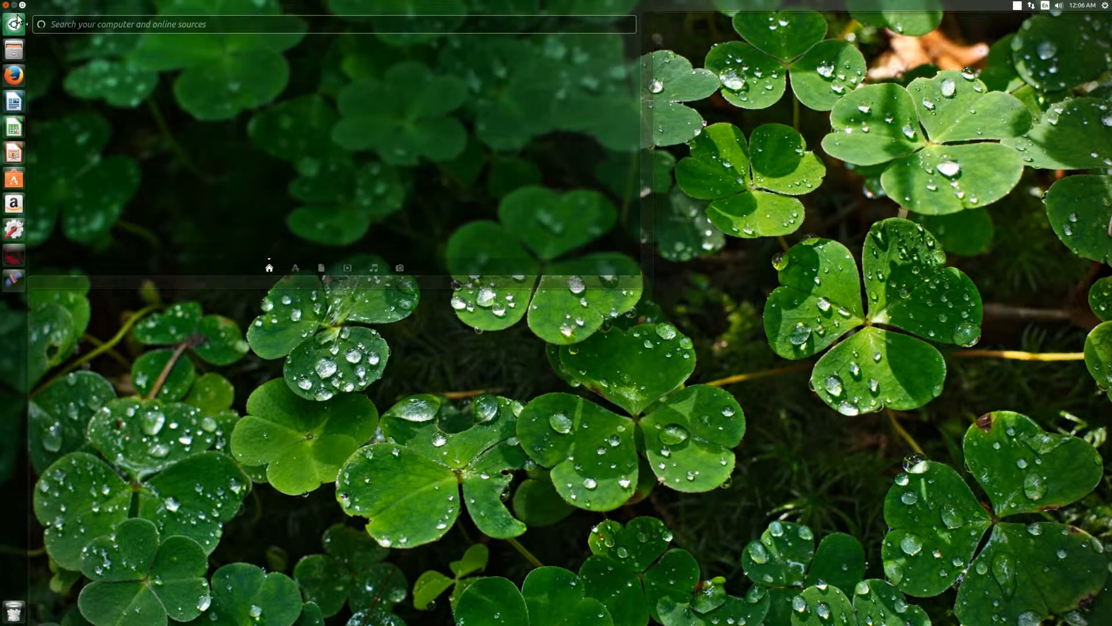
pyautogui.write('chrom')
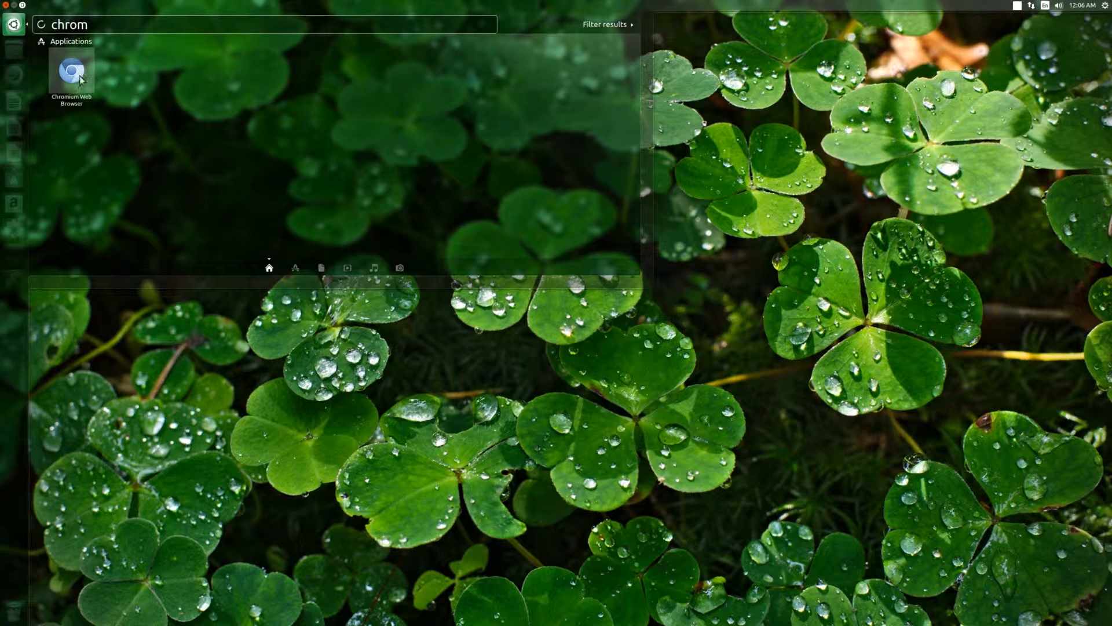
pyautogui.moveTo(71, 71); pyautogui.dragTo(16, 83)
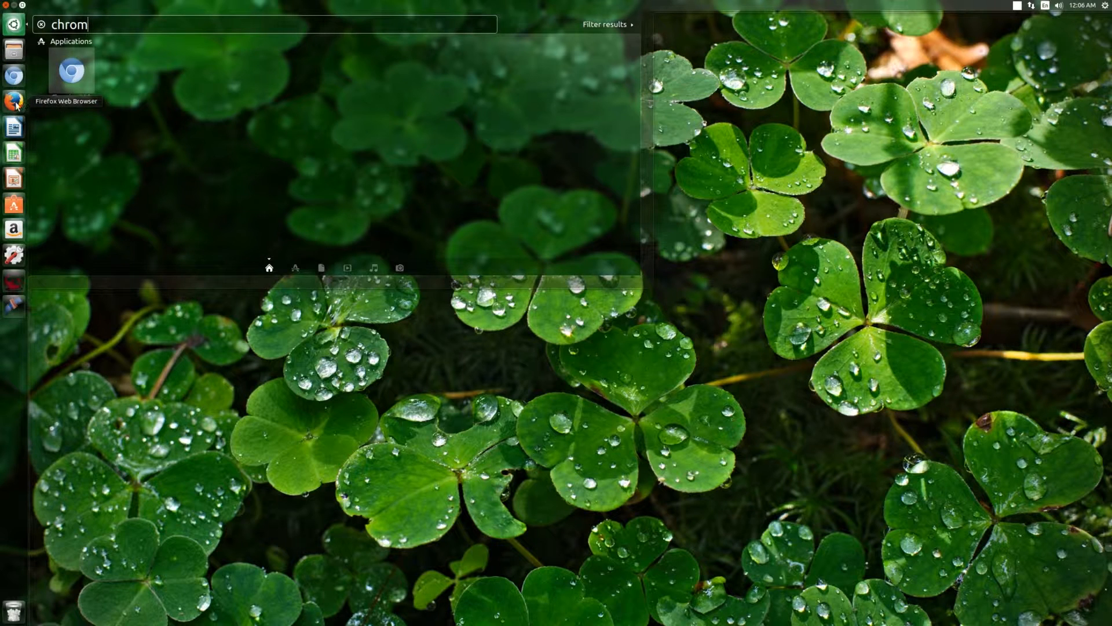
pyautogui.rightClick(15, 102)
pyautogui.click(58, 139)
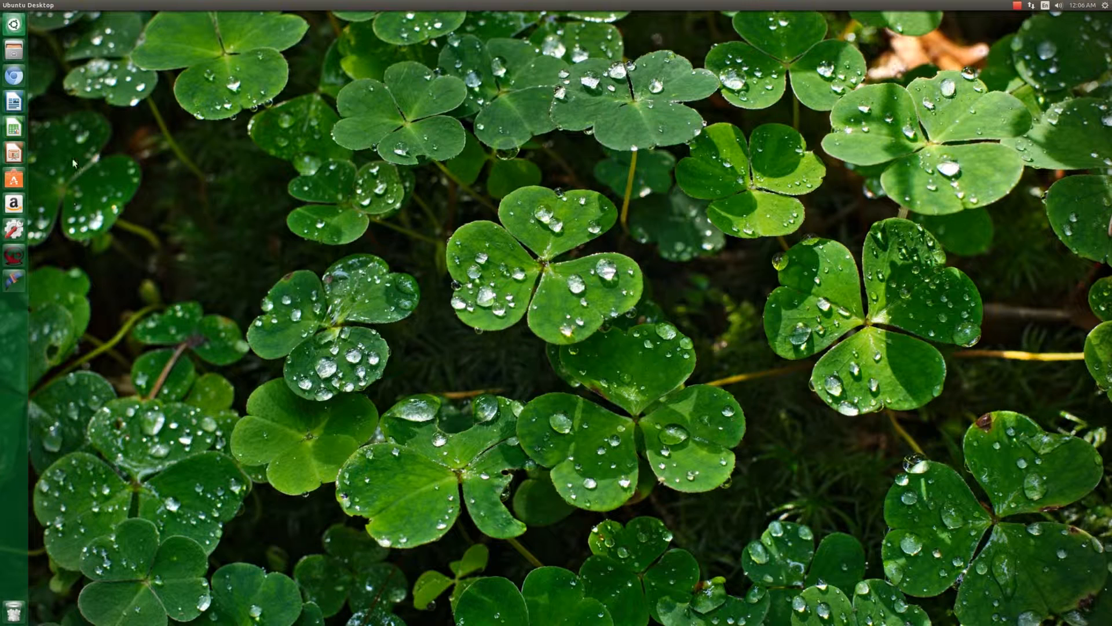
# Step: Search Ubuntu Software Center for "ubuntu res" and install Ubuntu restricted extras, accepting removal of the conflicting packages
pyautogui.click(14, 180)
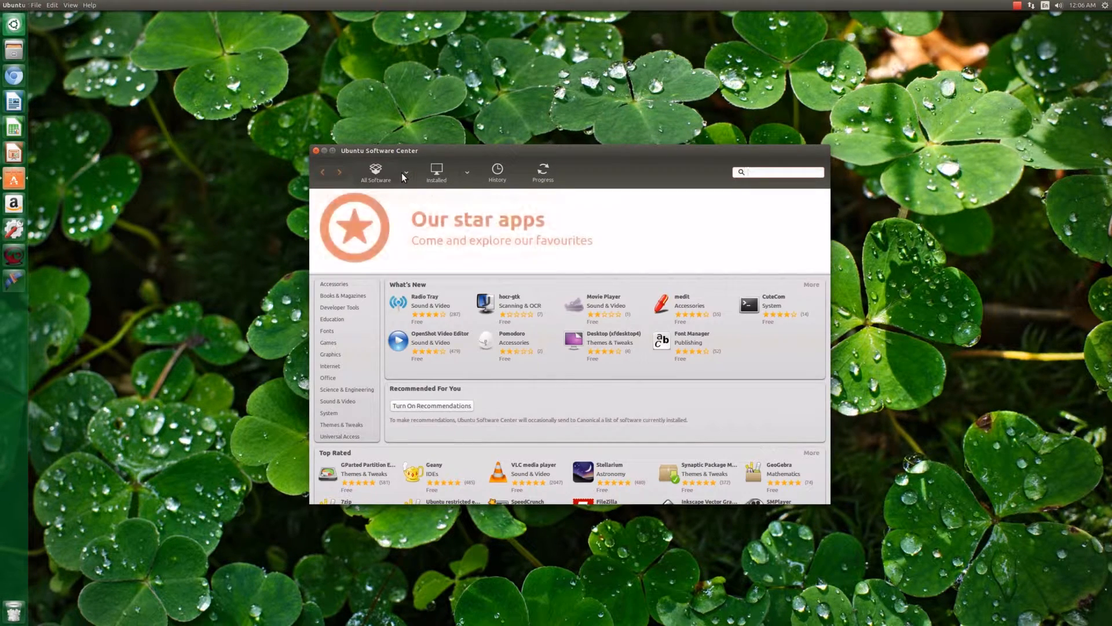
pyautogui.write('ubuntu')
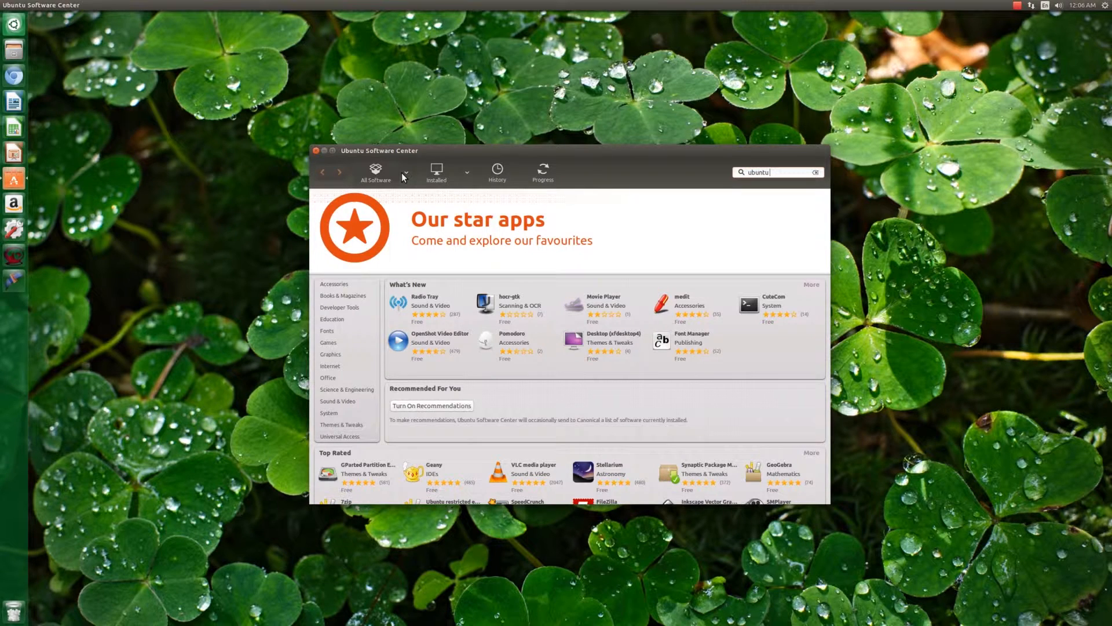
pyautogui.write(' res')
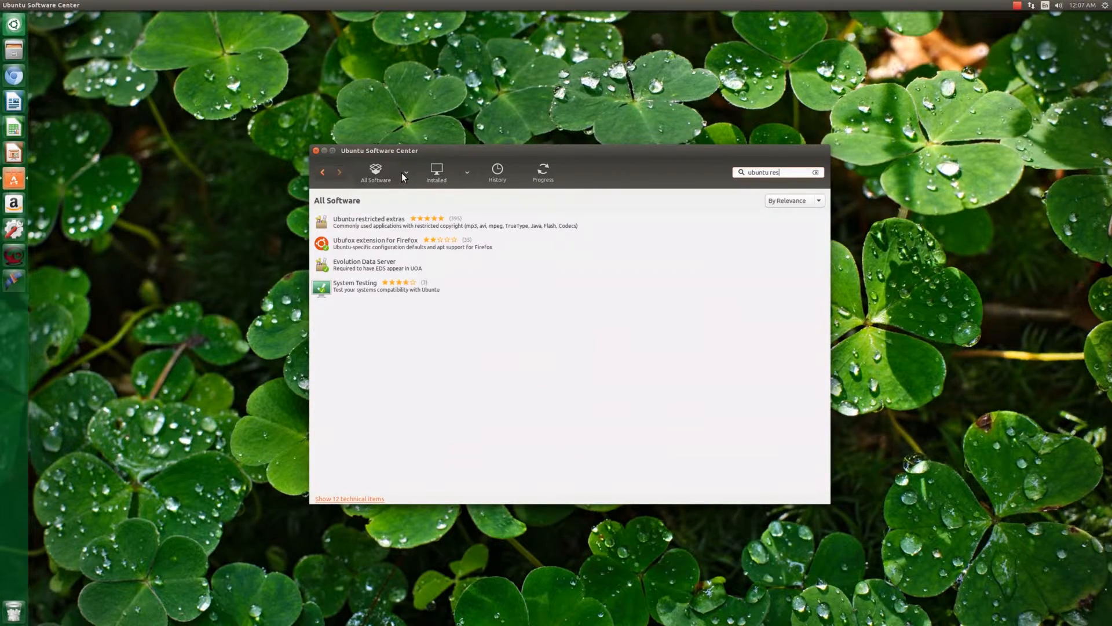
pyautogui.click(384, 220)
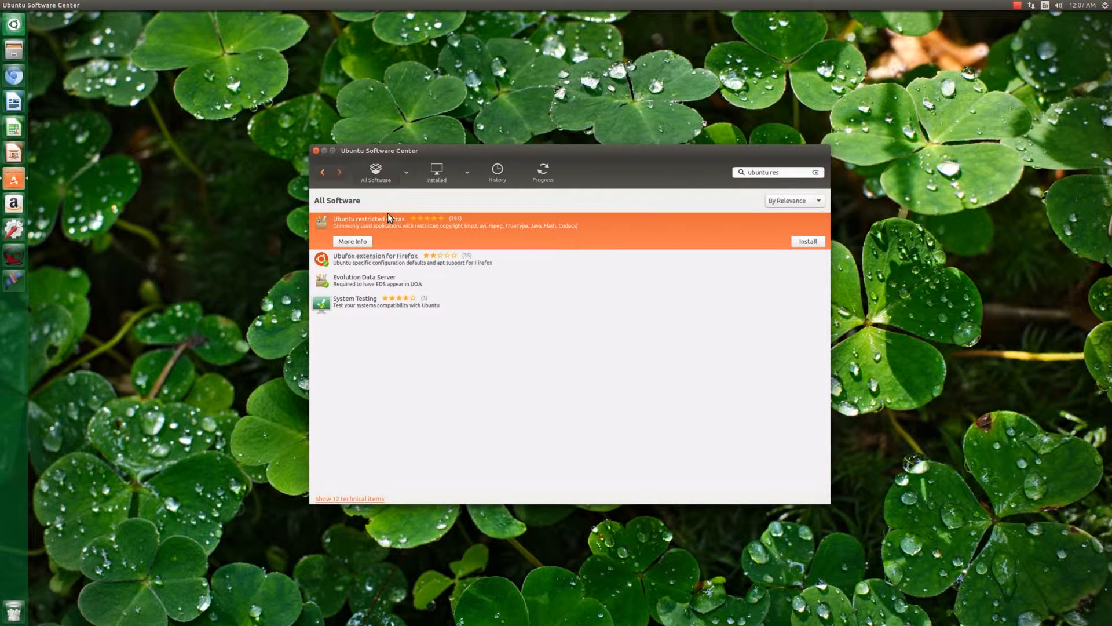
pyautogui.click(807, 242)
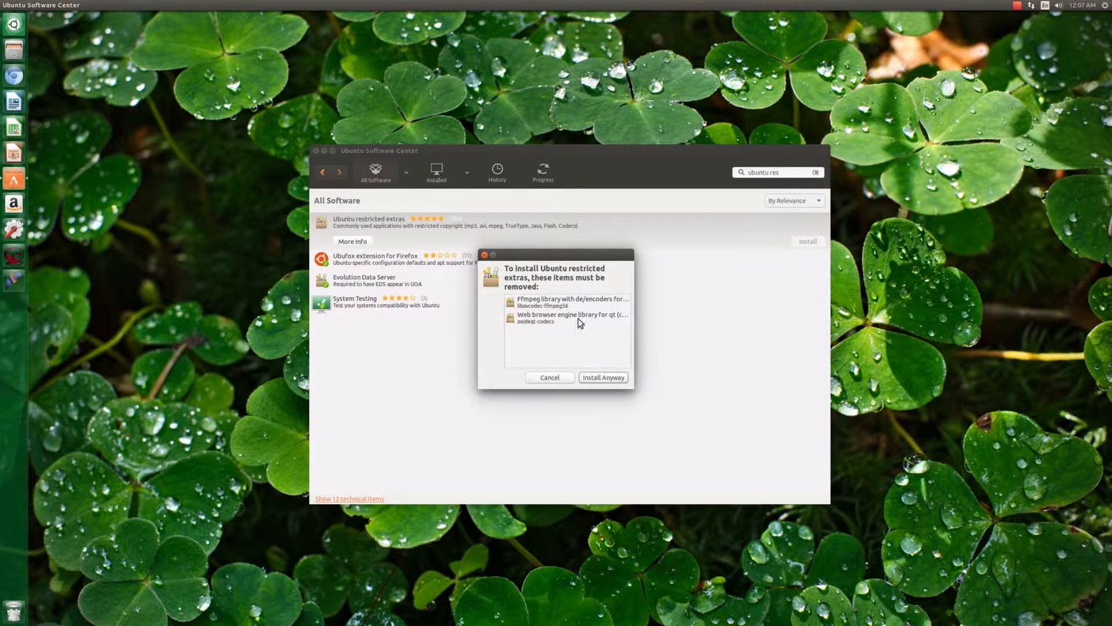
pyautogui.click(604, 379)
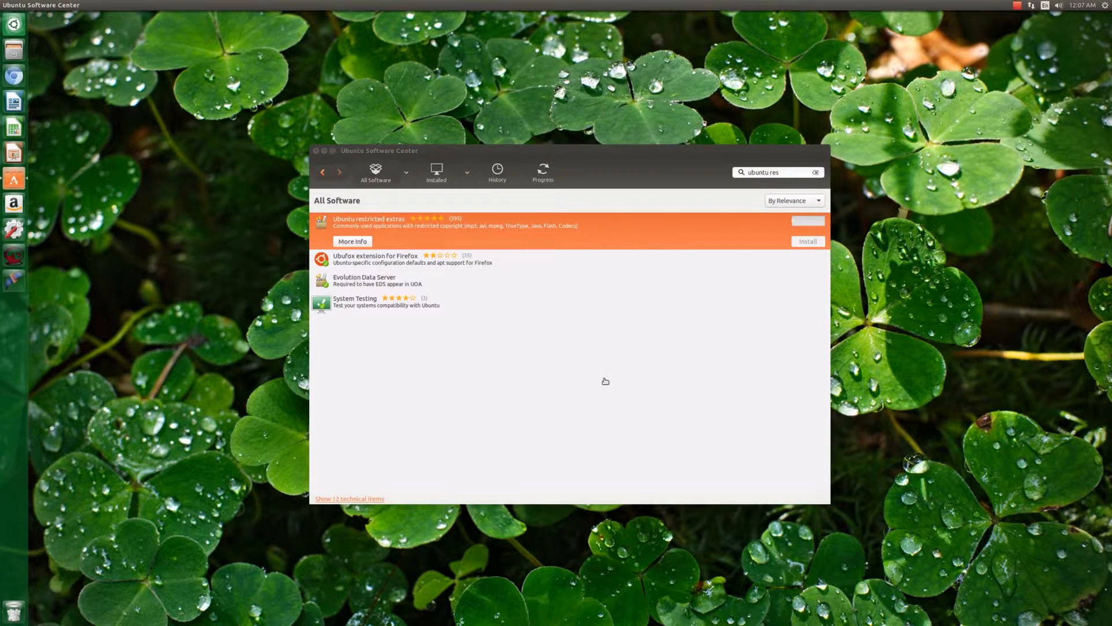
# Step: Show the installation progress and accept the EULA license terms for ttf-mscorefonts-installer
pyautogui.click(547, 173)
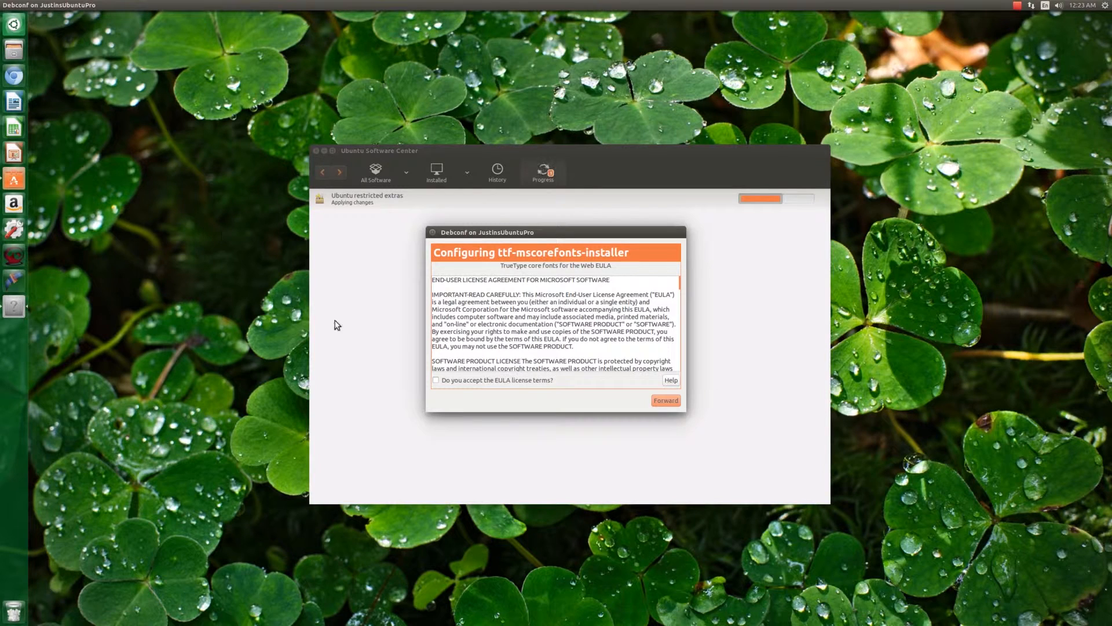
pyautogui.click(435, 380)
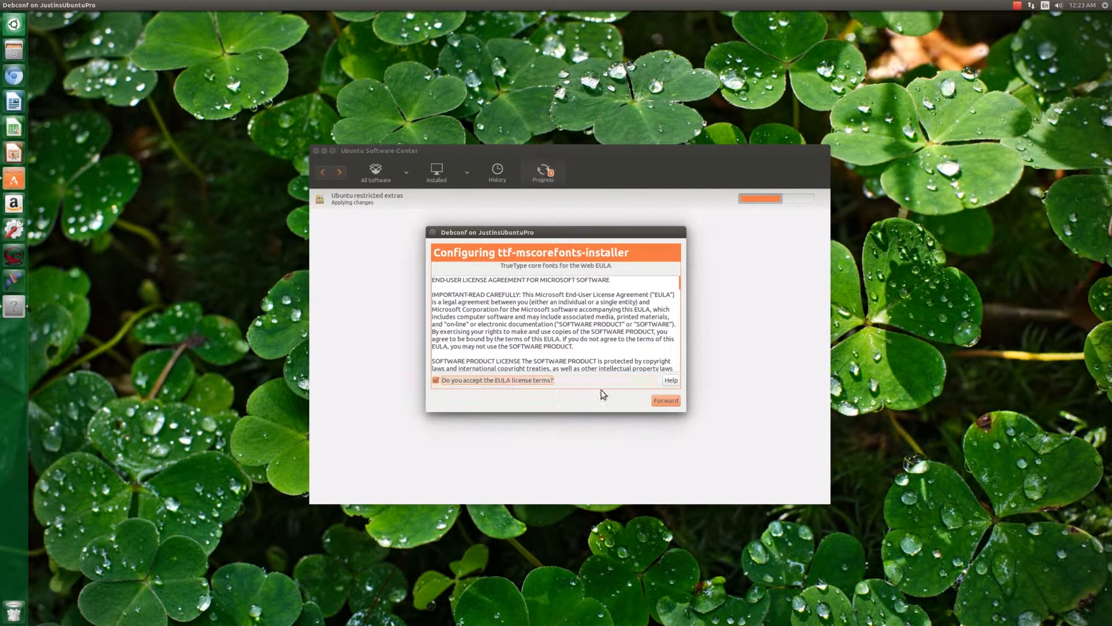
pyautogui.click(655, 401)
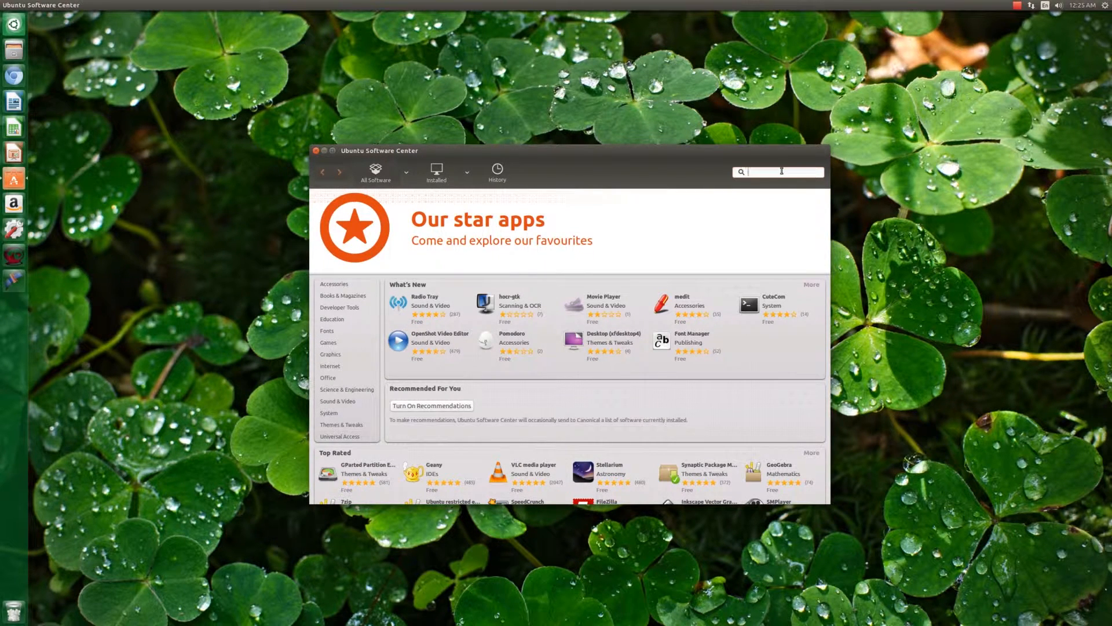
# Step: Search the software catalogue for "java" and install OpenJDK Java 7 Runtime
pyautogui.write('java')
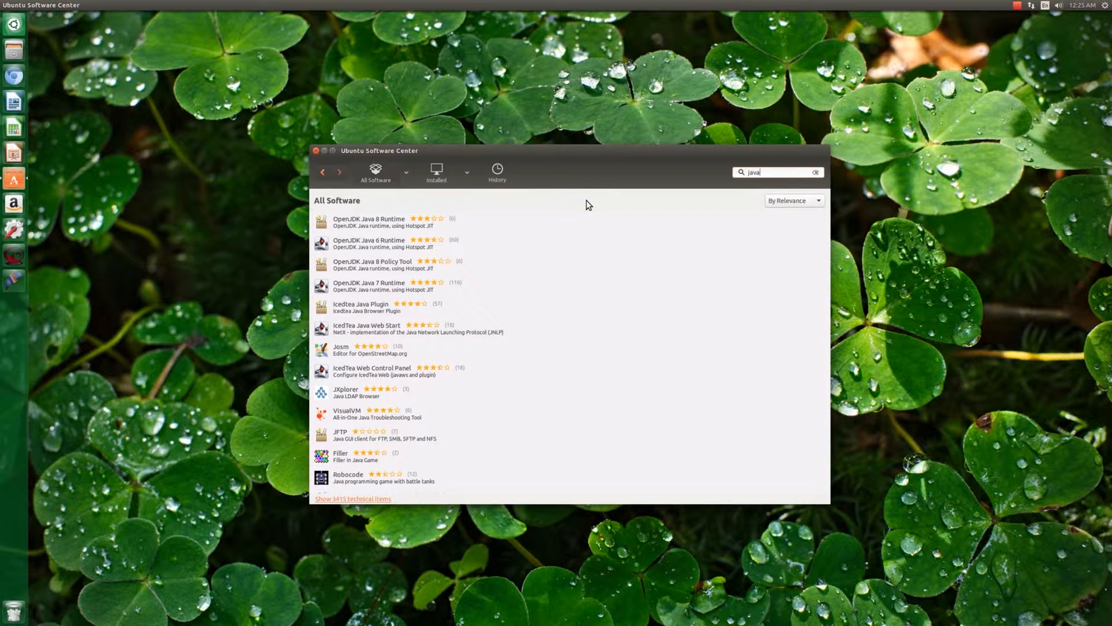
pyautogui.click(422, 285)
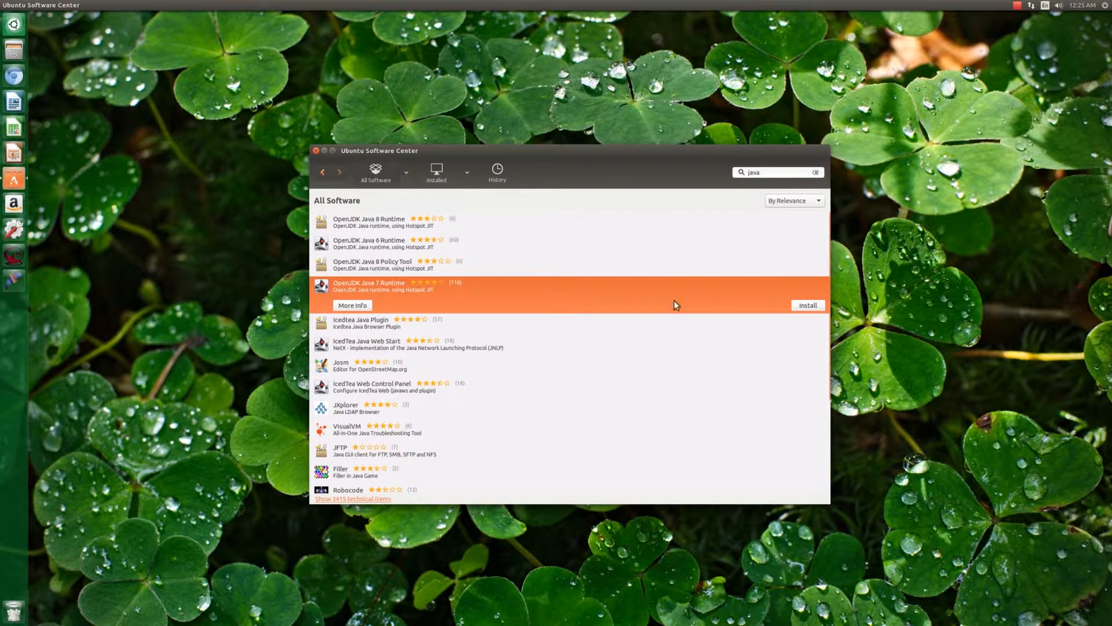
pyautogui.click(800, 305)
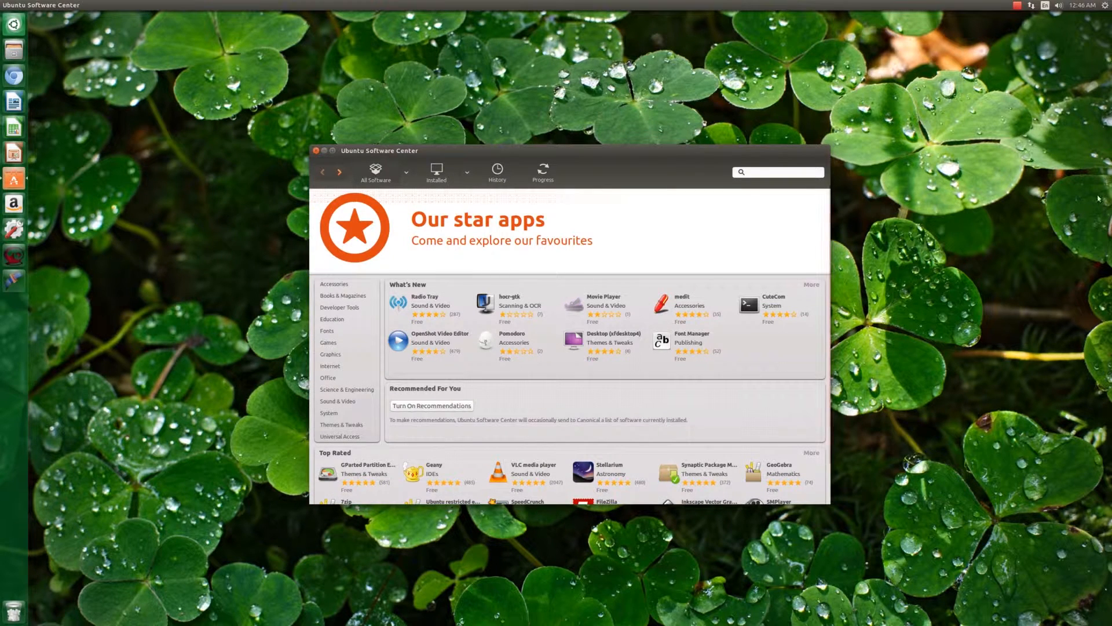
# Step: Search for "pepper flash" and install the Pepper Flash Player browser plugin (pepperflashplugin-nonfree) from its details page
pyautogui.click(760, 173)
pyautogui.write('pe')
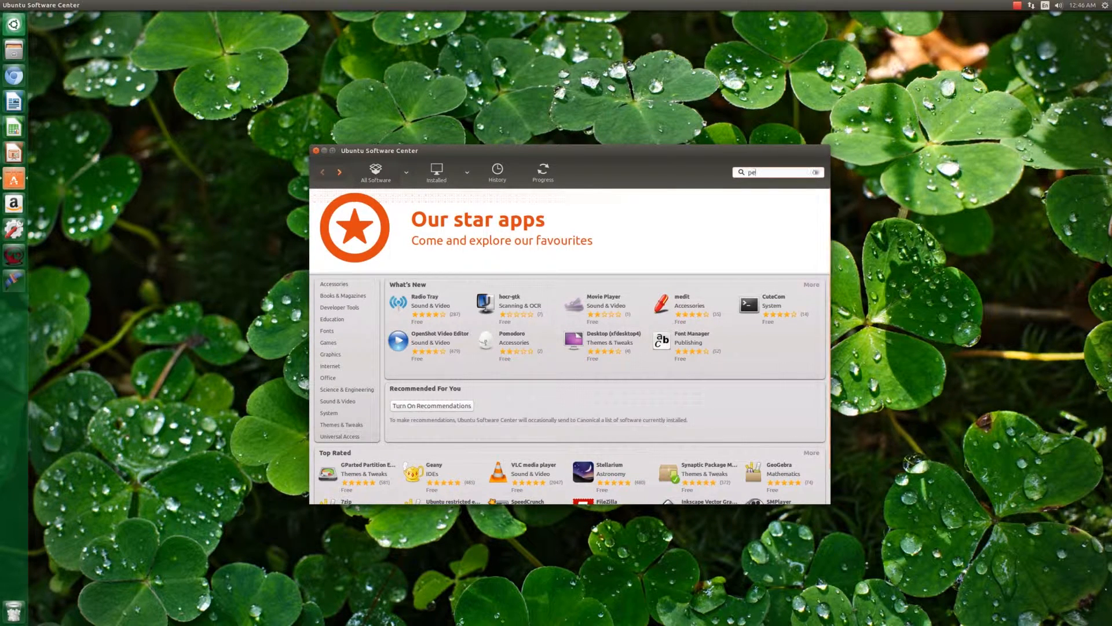
pyautogui.write('pper flash')
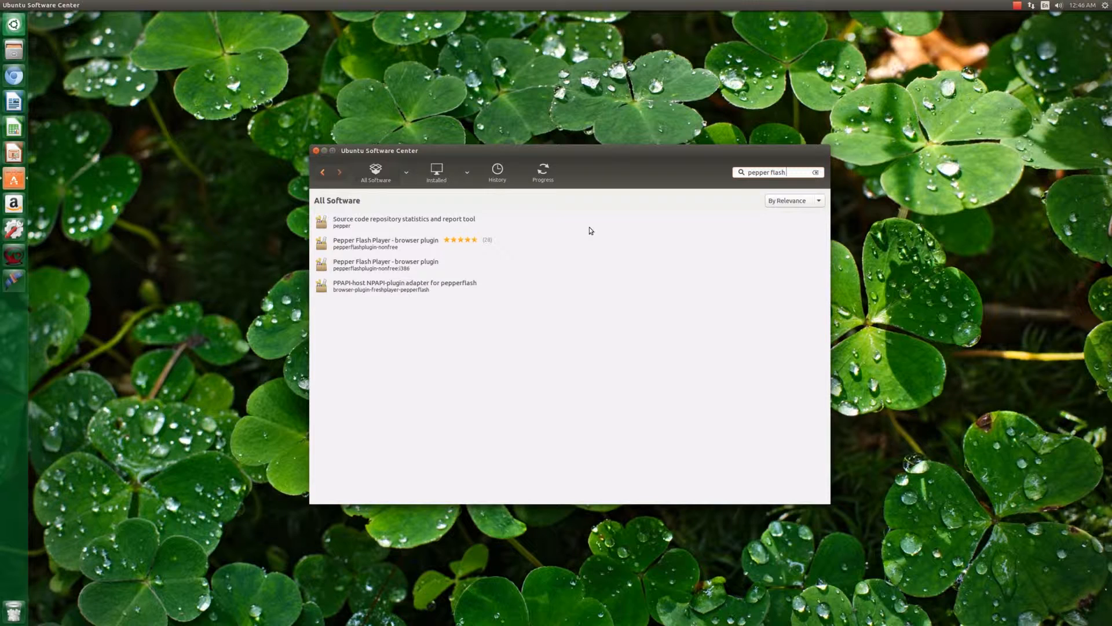
pyautogui.click(386, 250)
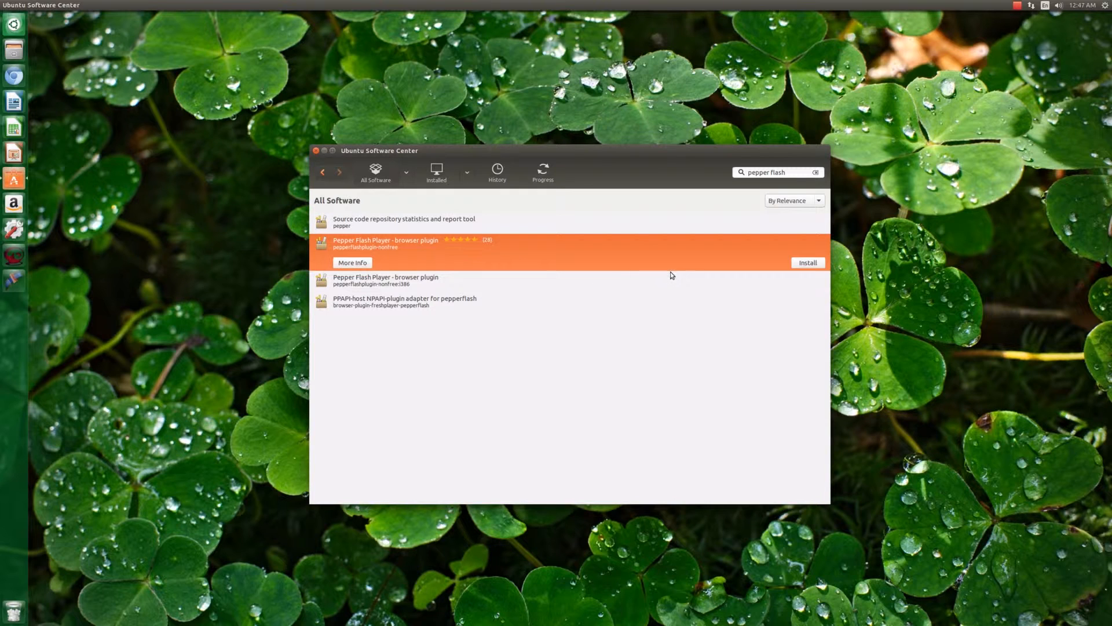
pyautogui.click(355, 264)
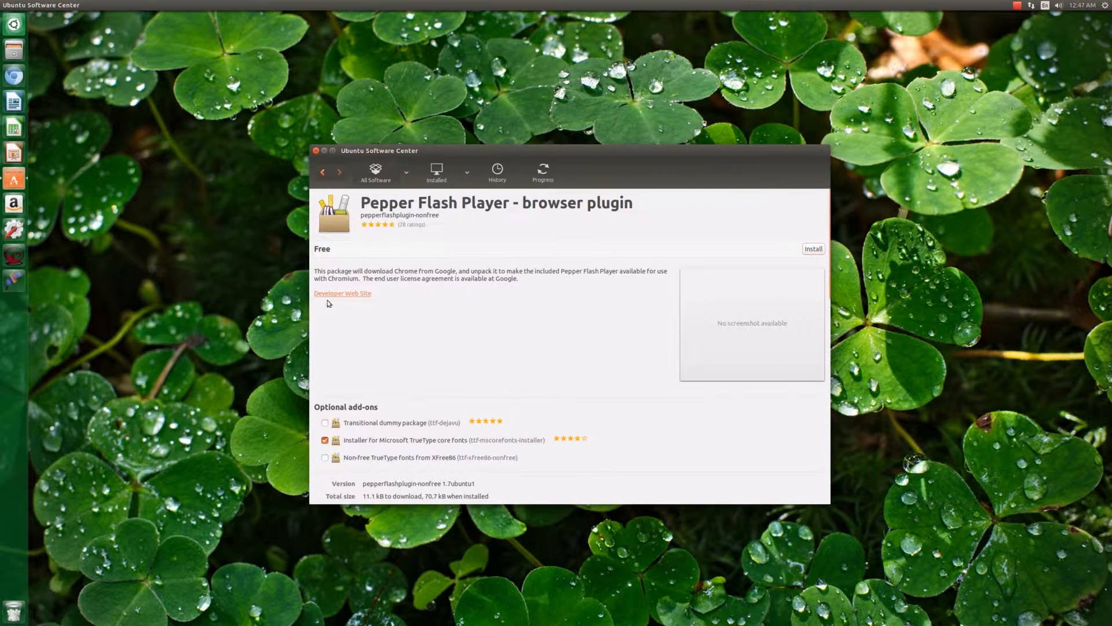
pyautogui.click(813, 249)
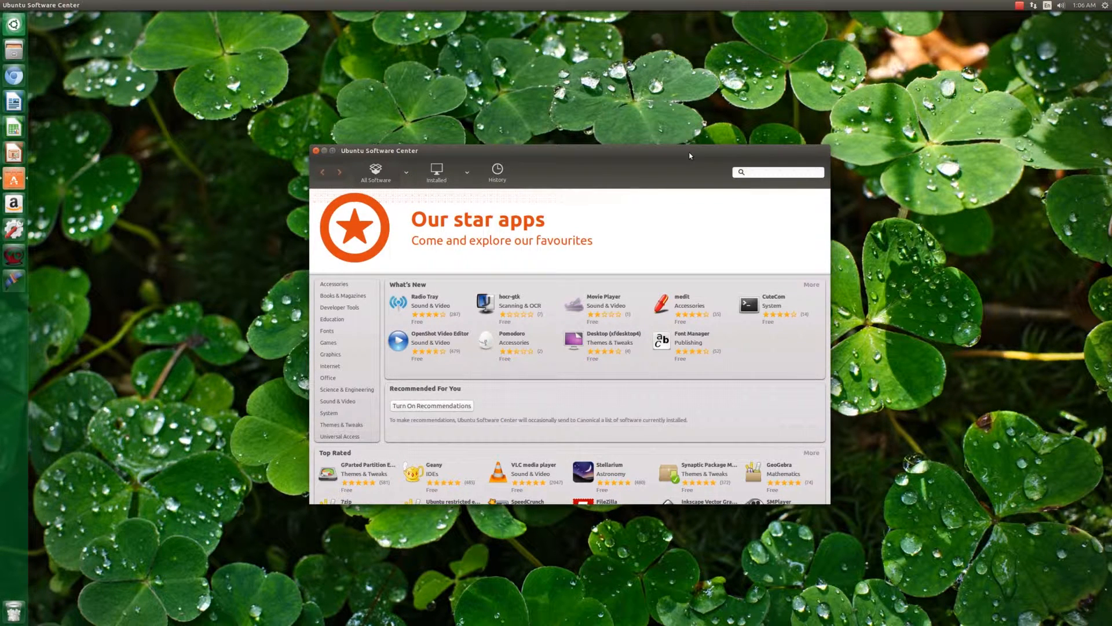
# Step: Search the software catalogue for "steam" and open the details of the Steam application
pyautogui.click(757, 172)
pyautogui.write('steam')
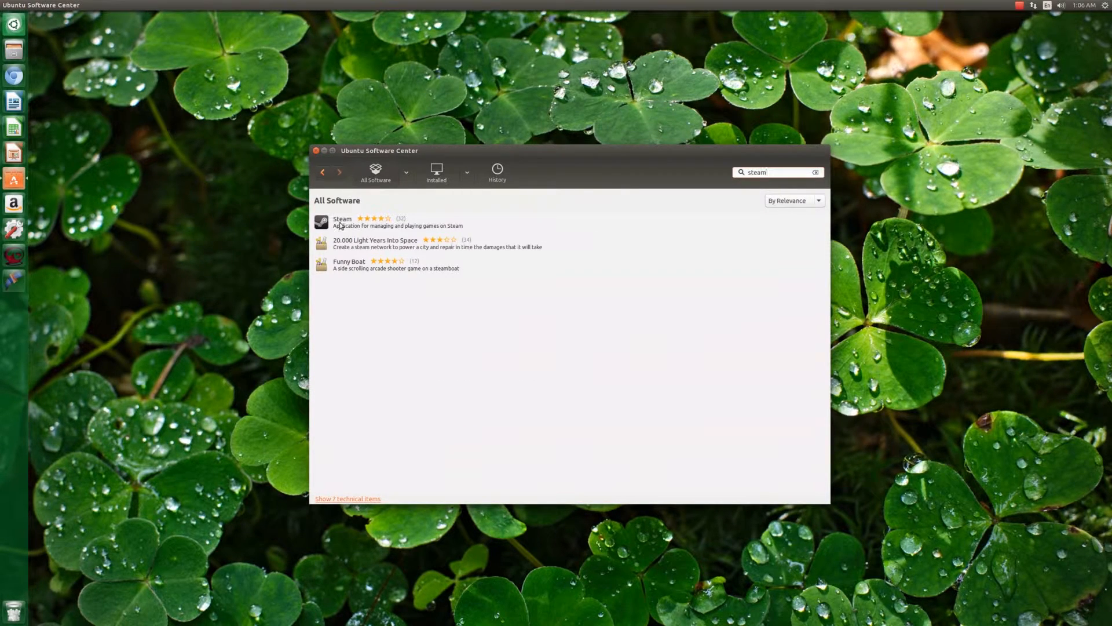
pyautogui.click(342, 226)
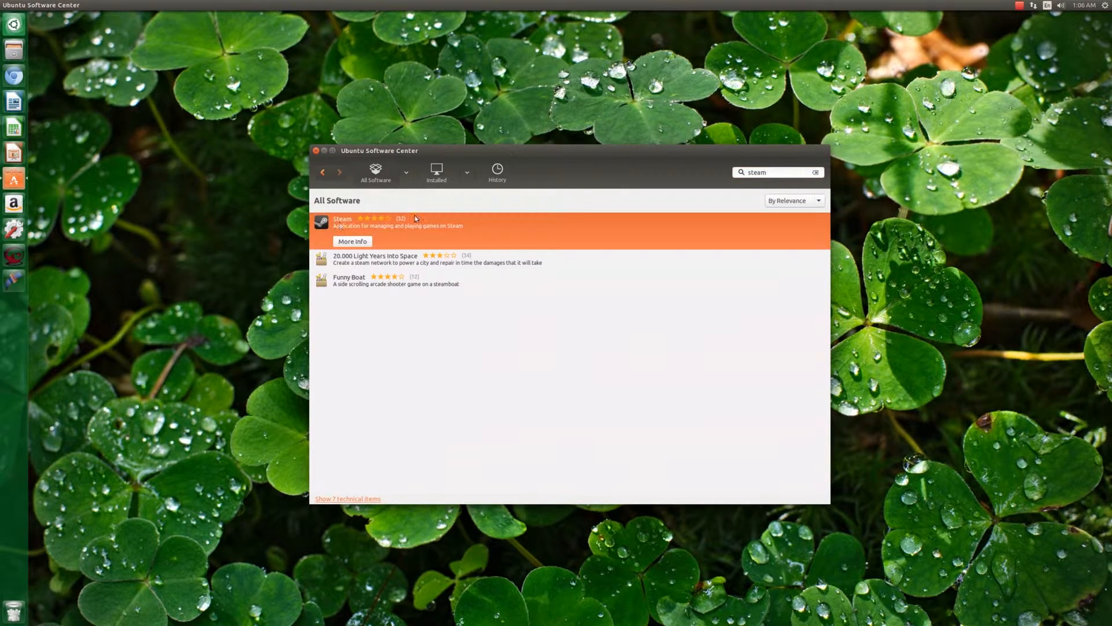
pyautogui.click(353, 242)
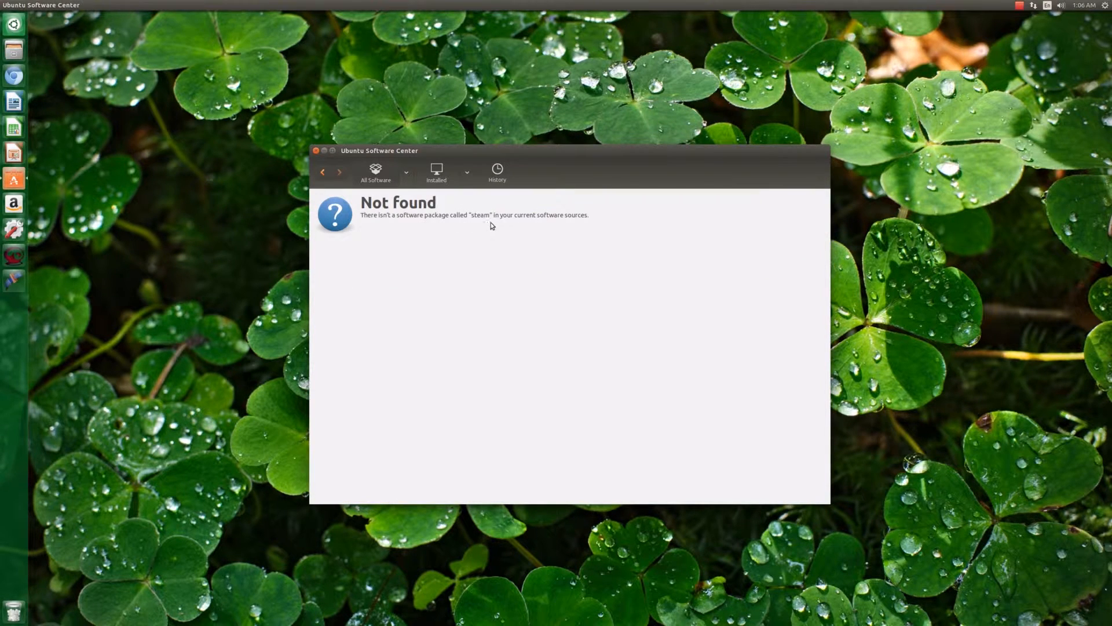
# Step: Run sudo apt-get install steam in the terminal and agree to continue with the package installation
pyautogui.moveTo(514, 214); pyautogui.dragTo(588, 215)
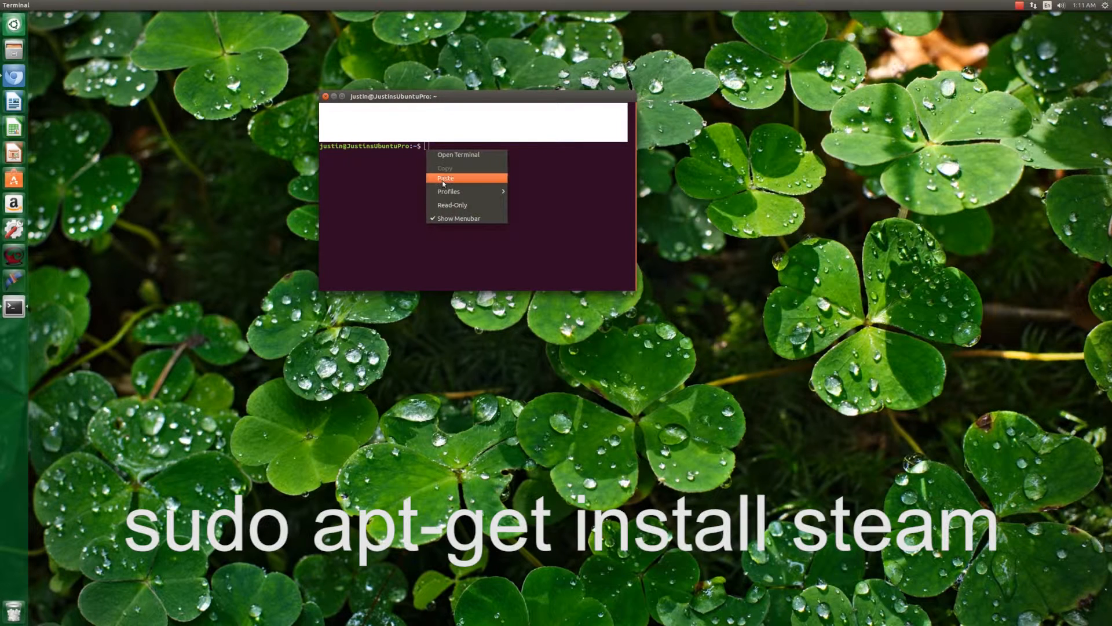
pyautogui.click(445, 178)
pyautogui.press('Return')
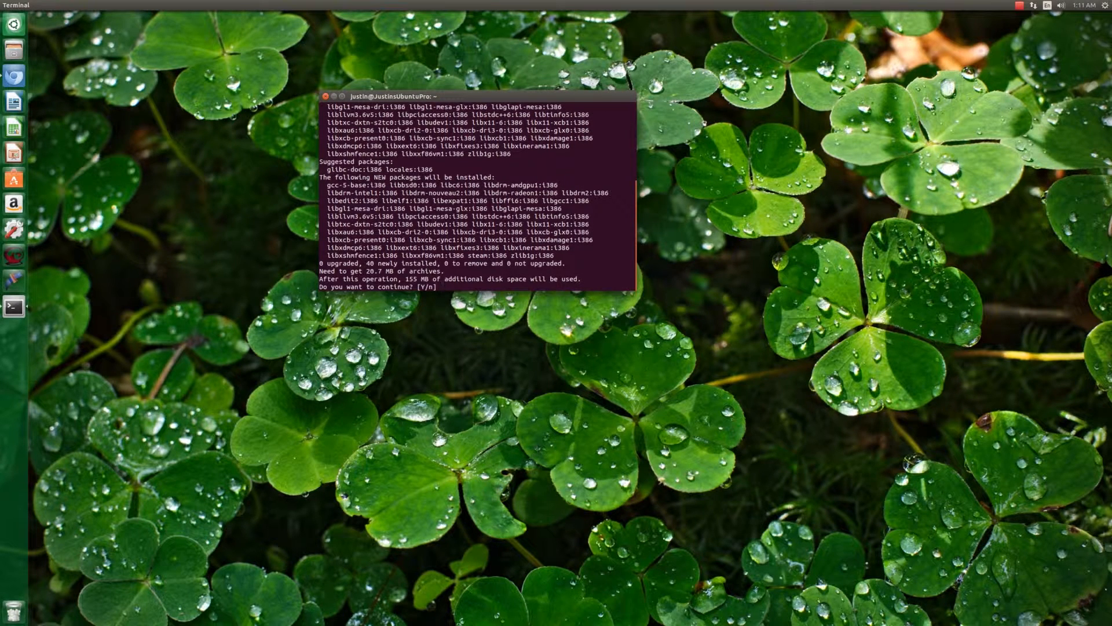
pyautogui.write('y')
pyautogui.press('Return')
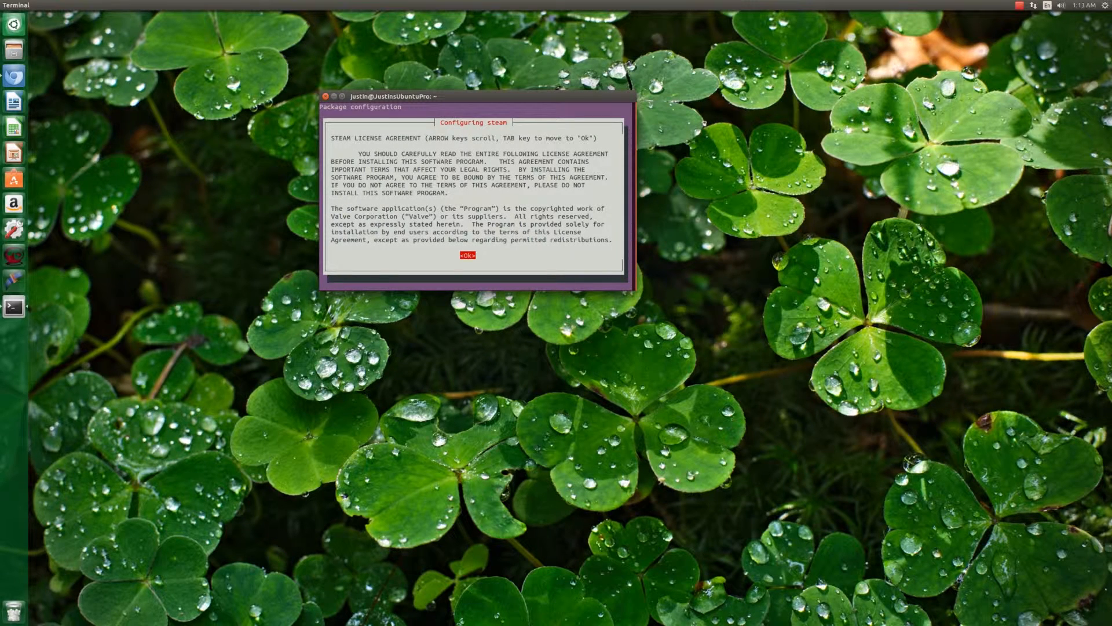
# Step: Agree to the Steam License Agreement in the package configuration and exit the terminal session
pyautogui.press('Return')
pyautogui.press('Tab')
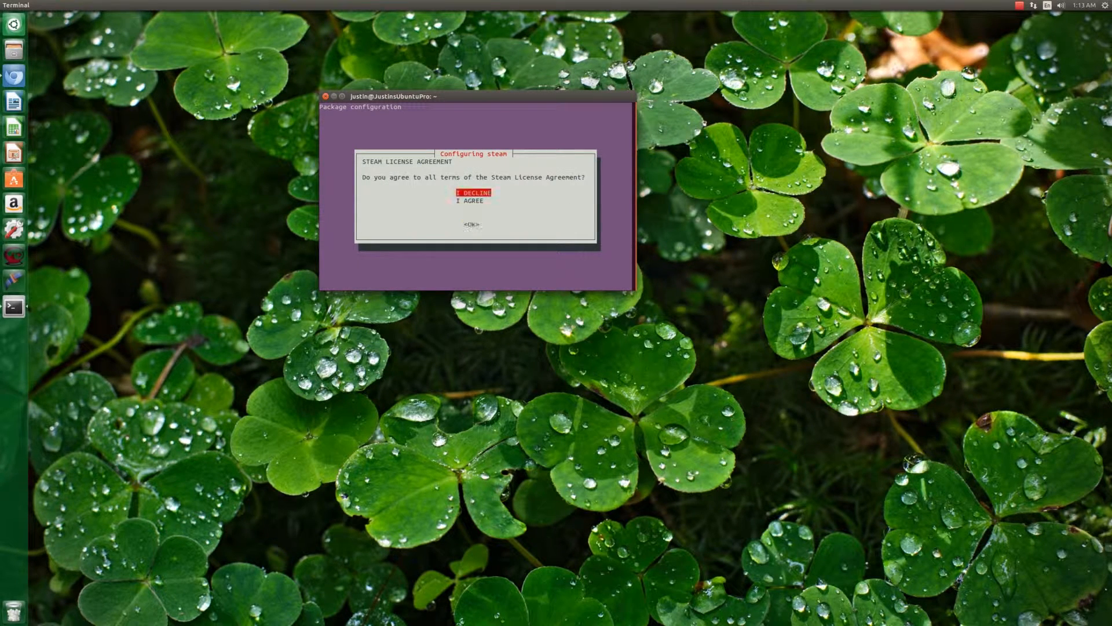
pyautogui.press('Down')
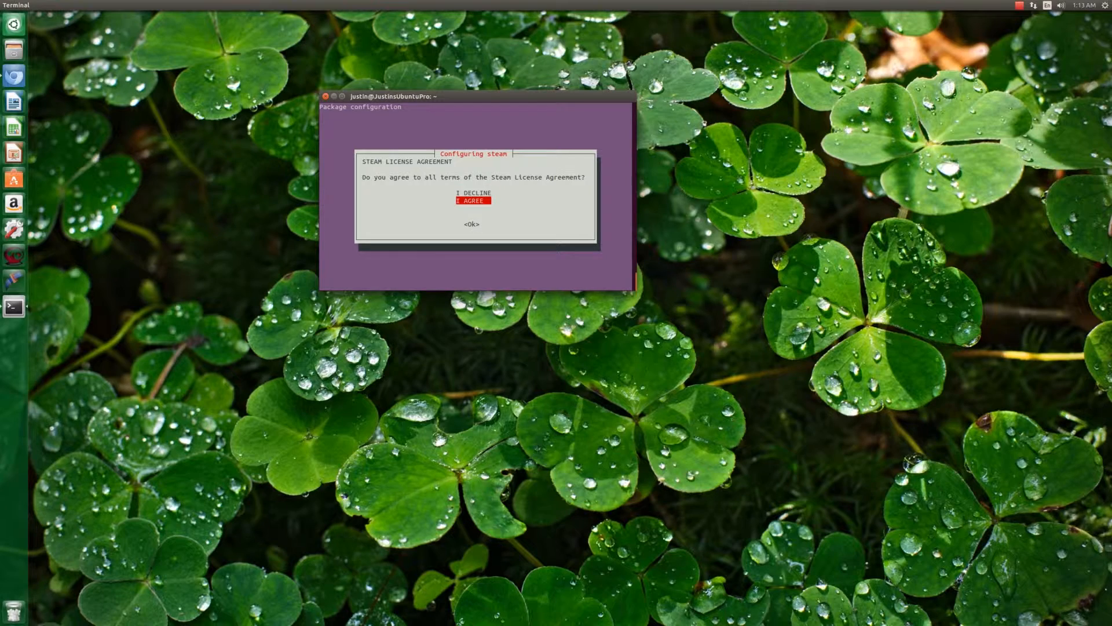
pyautogui.press('Return')
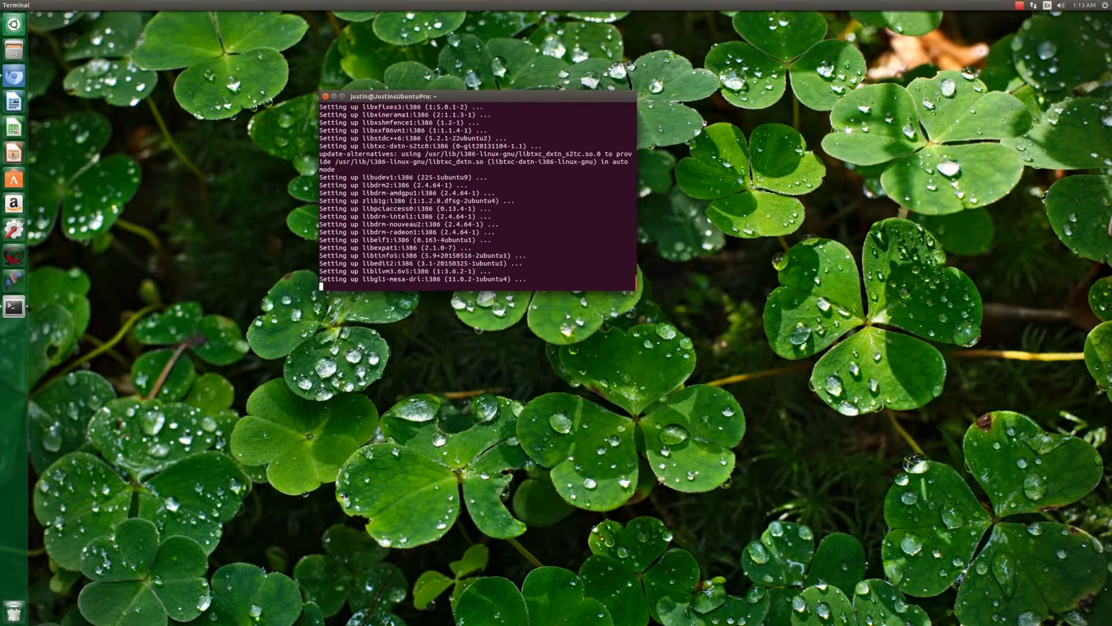
pyautogui.write('exit')
pyautogui.press('Return')
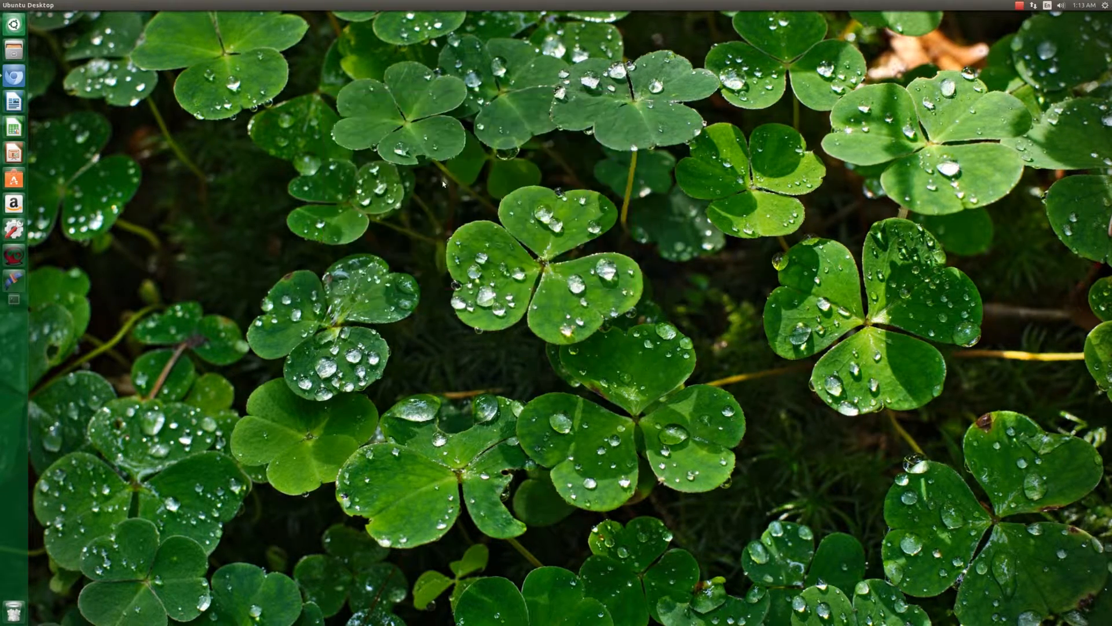
# Step: Search the Dash for "steam", pin Steam to the launcher between Ubuntu Software Center and Amazon, and launch it
pyautogui.click(14, 24)
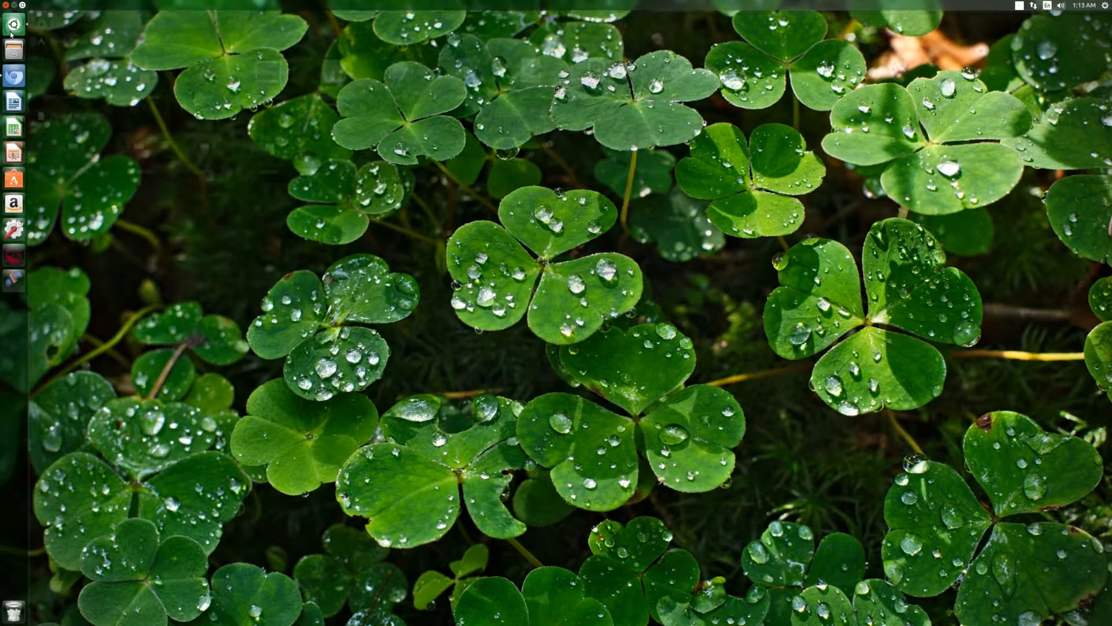
pyautogui.write('steam')
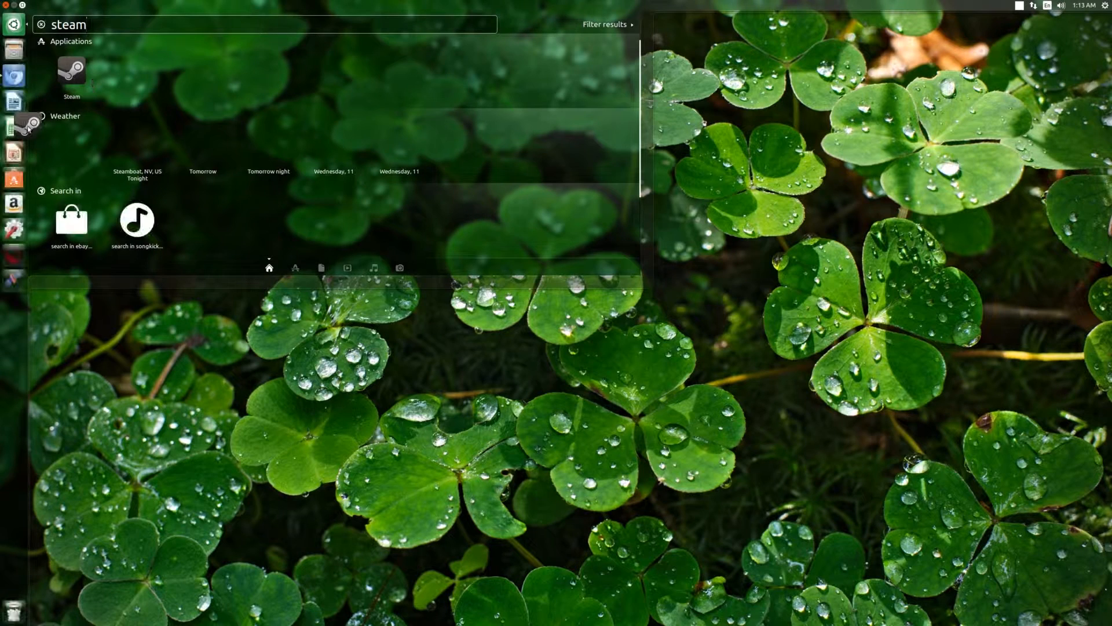
pyautogui.moveTo(9, 233); pyautogui.dragTo(13, 219)
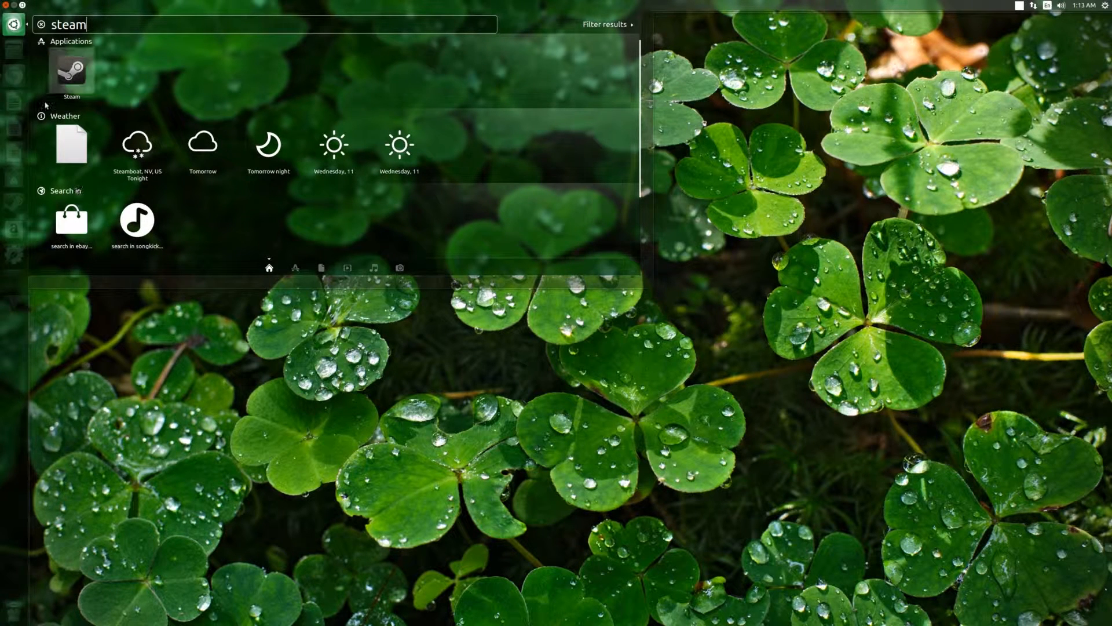
pyautogui.click(60, 53)
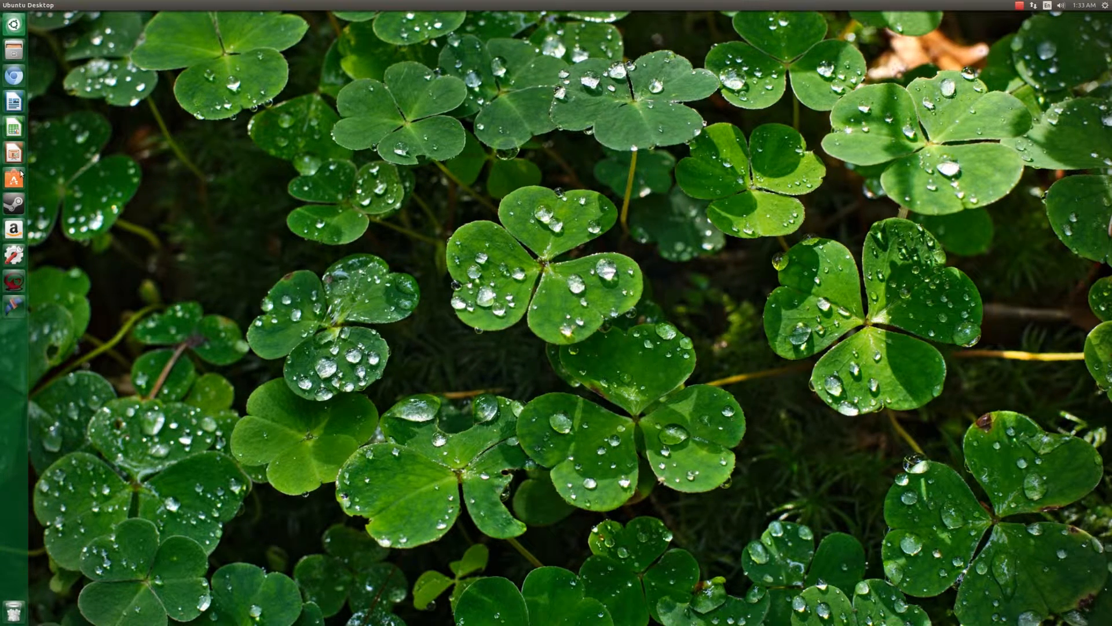
# Step: Search Ubuntu Software Center for "kden", open the Kdenlive details and view its enlarged screenshot
pyautogui.click(20, 172)
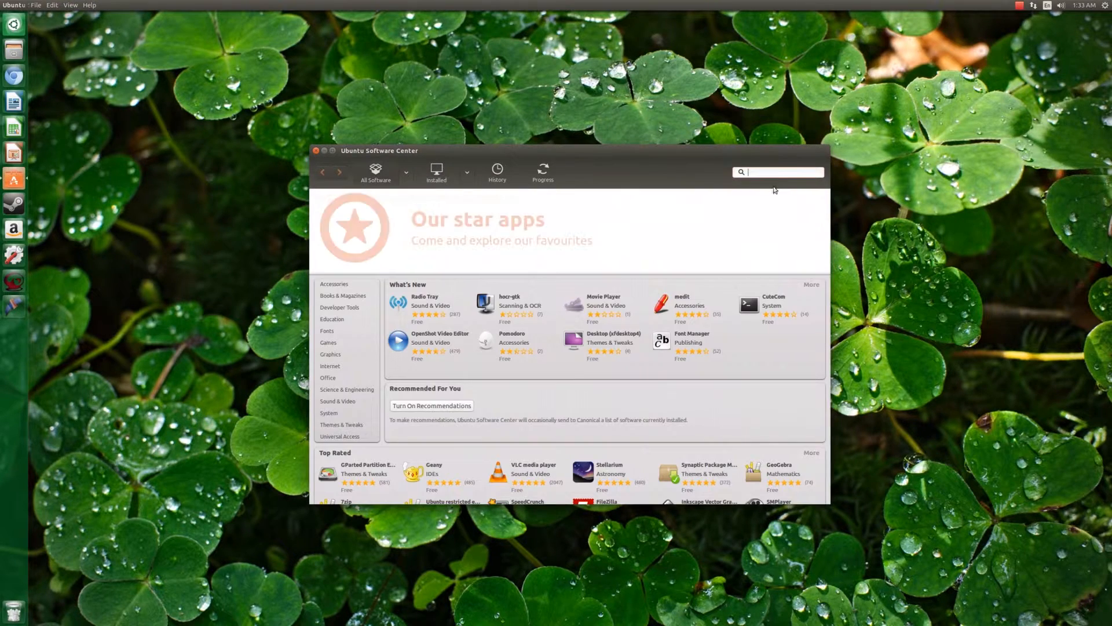
pyautogui.write('kde')
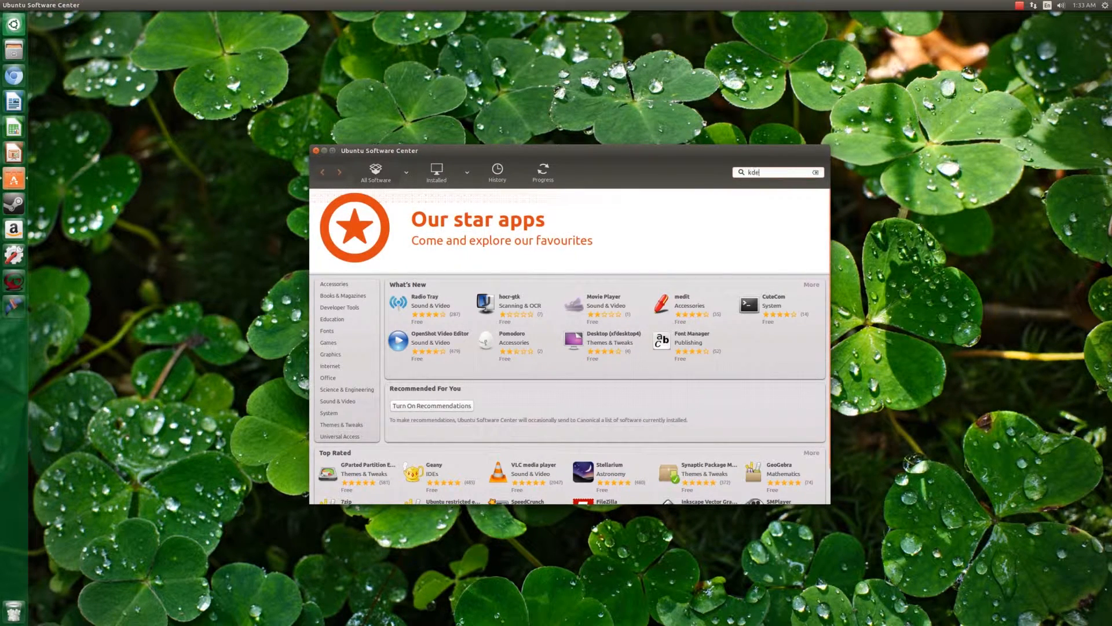
pyautogui.write('n')
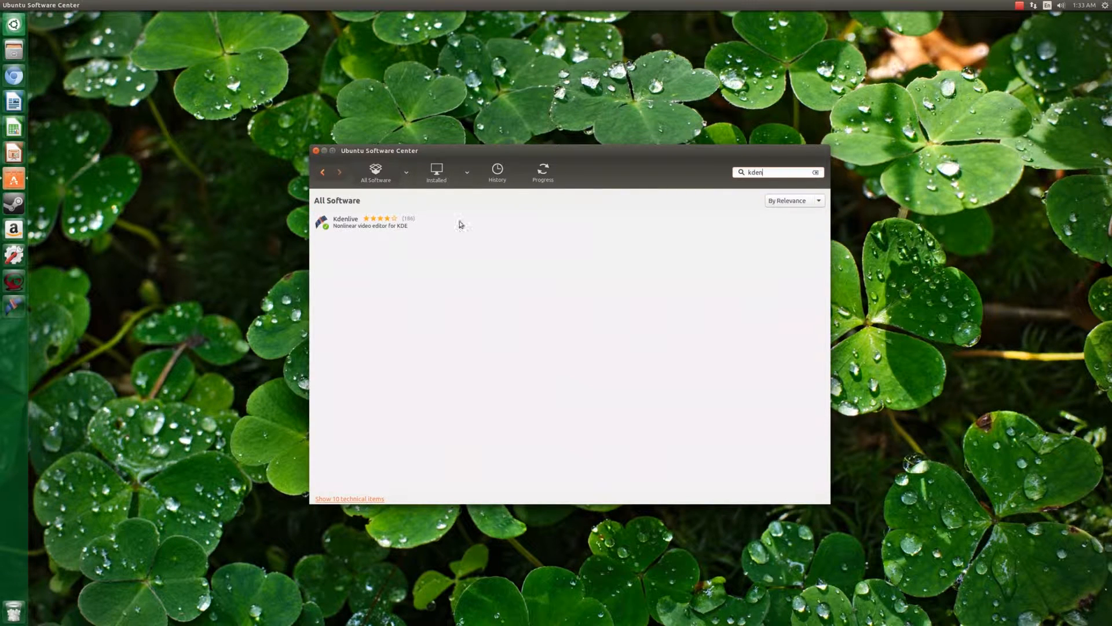
pyautogui.click(425, 223)
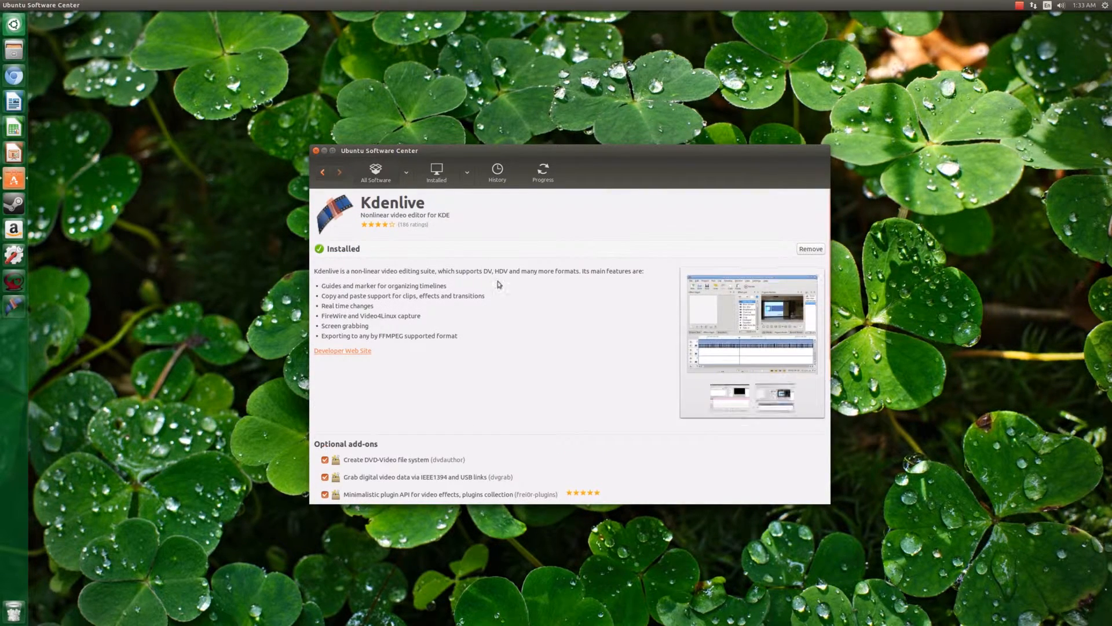
pyautogui.click(692, 339)
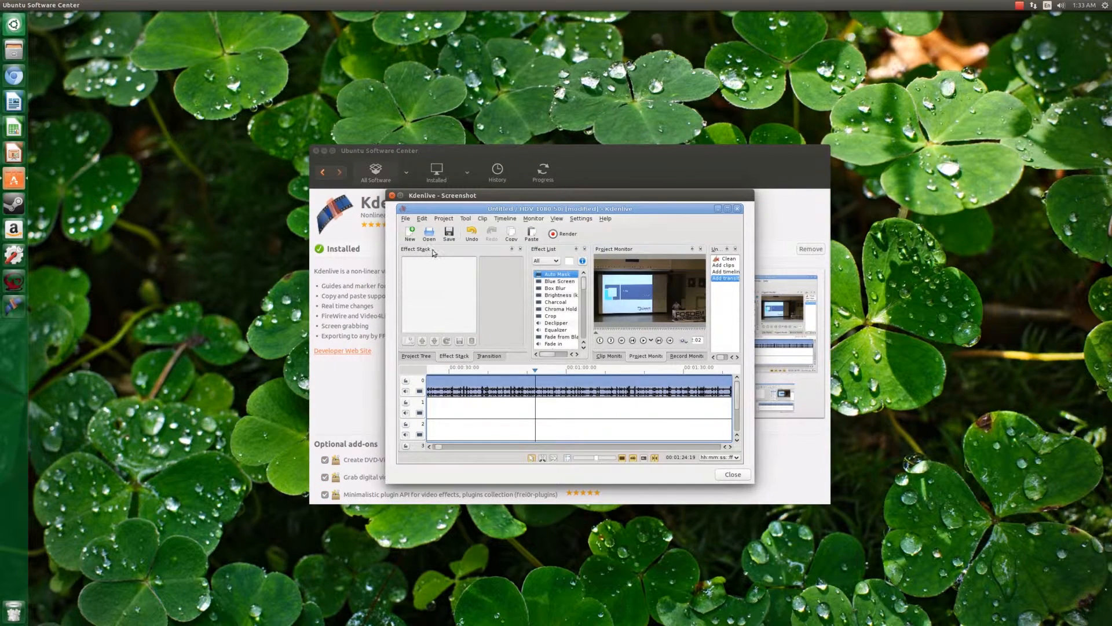
pyautogui.click(392, 195)
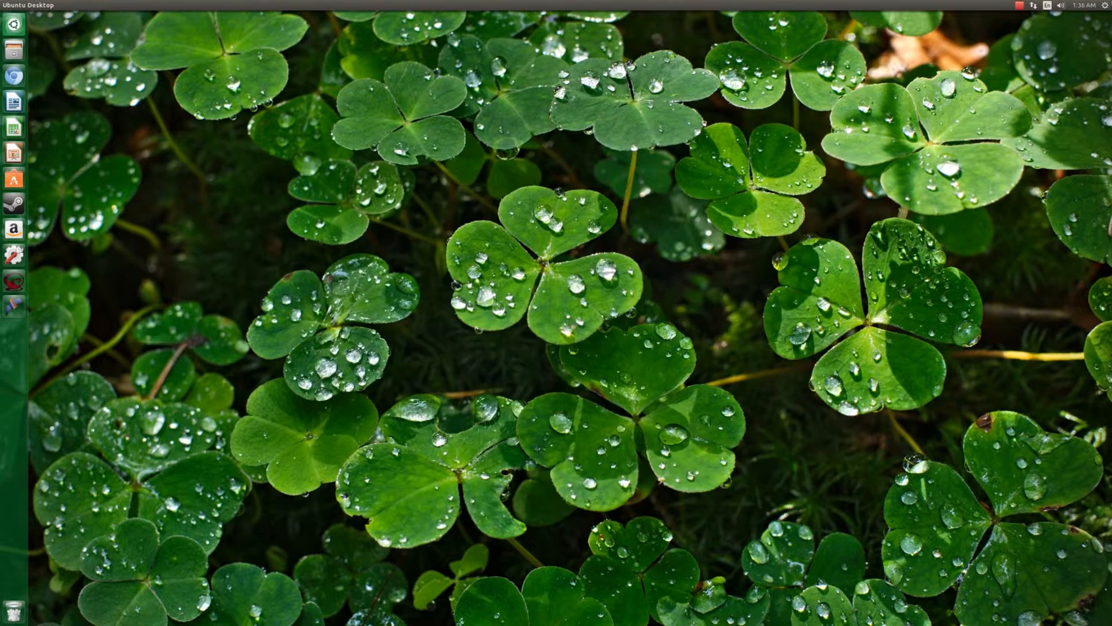
# Step: Open the computer's system details overview
pyautogui.click(1105, 5)
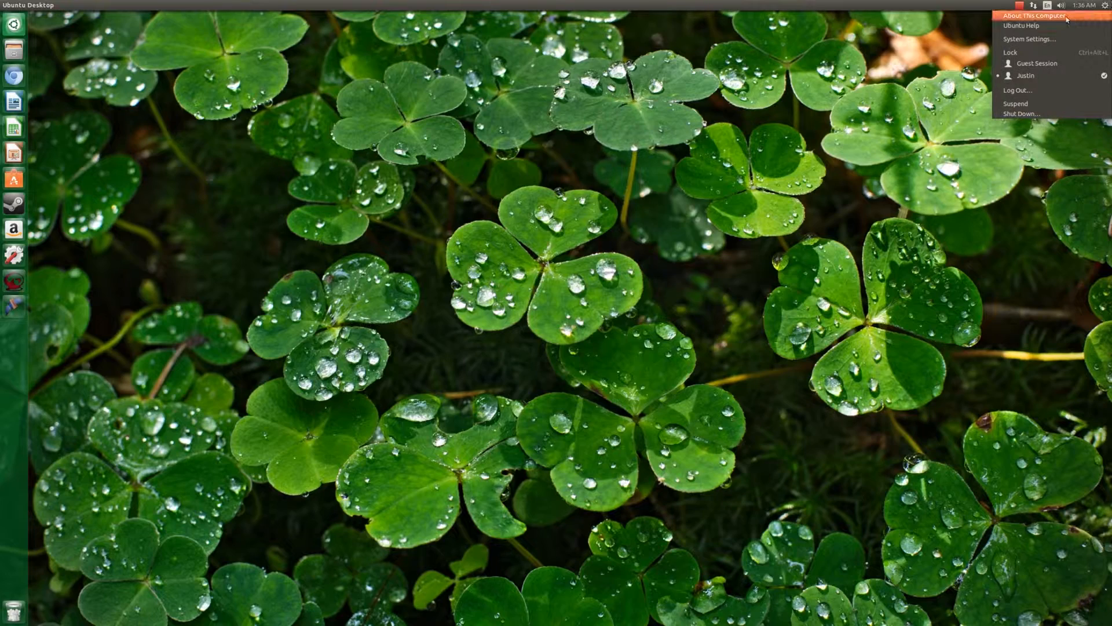
pyautogui.click(1078, 21)
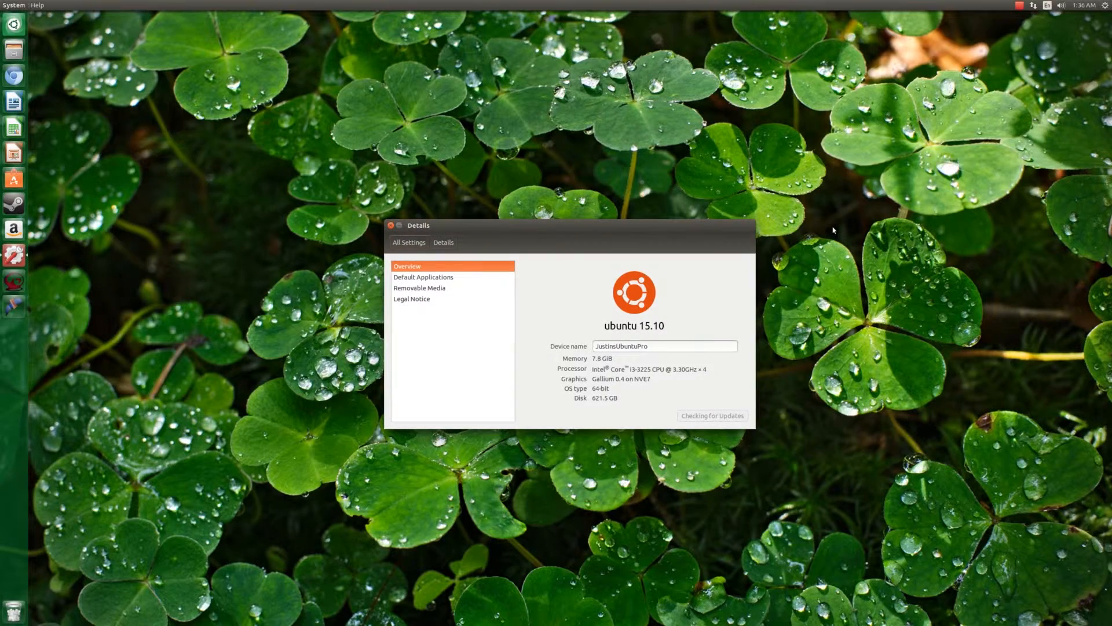